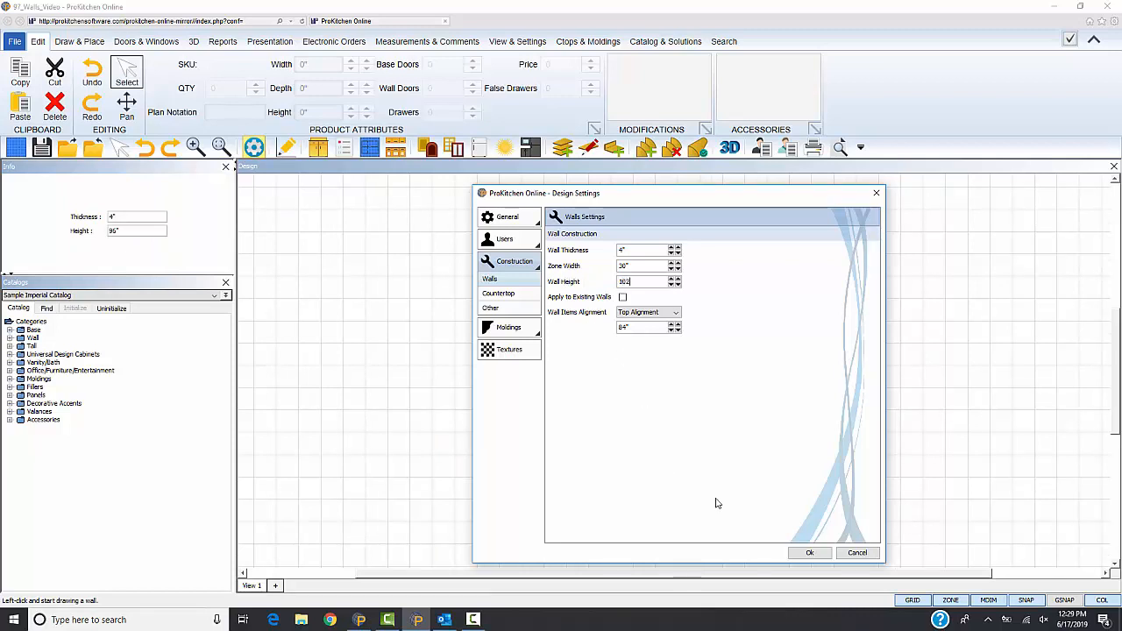
Apply the 102" wall height in the wall construction settings
left_click(811, 552)
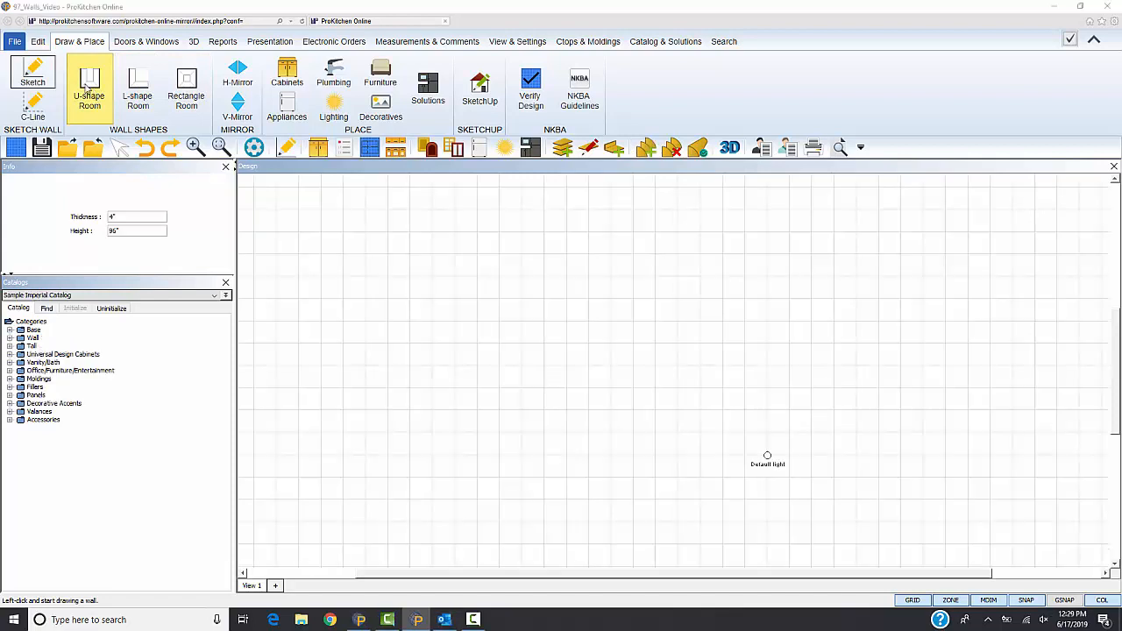
Create a U-shaped room with side A 120 1/2", side B 96 5/16" and side C 145"
left_click(90, 91)
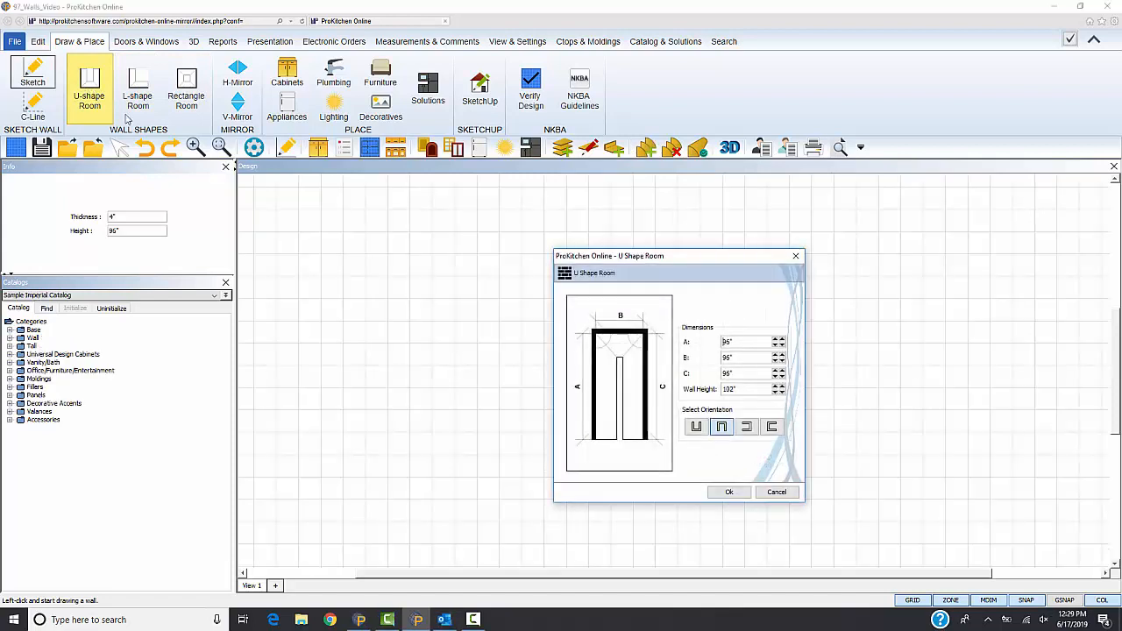
double_click(735, 343)
type("120.5")
left_click(741, 358)
double_click(742, 358)
key("BackSpace")
type("96 5/16")
left_click(751, 373)
type("145")
left_click(761, 391)
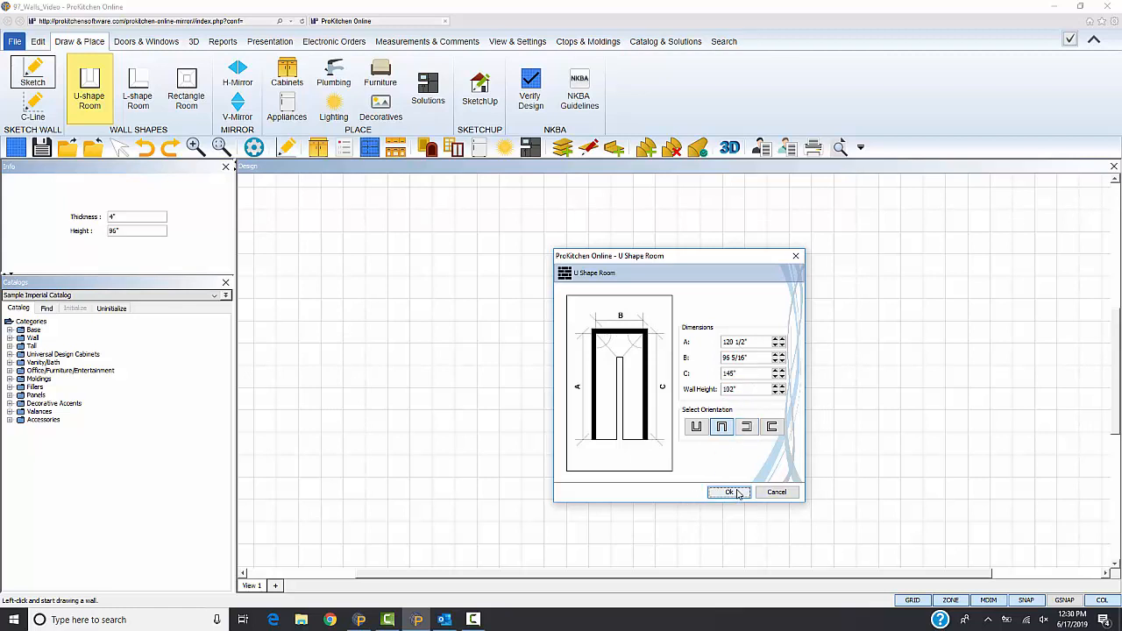
left_click(728, 492)
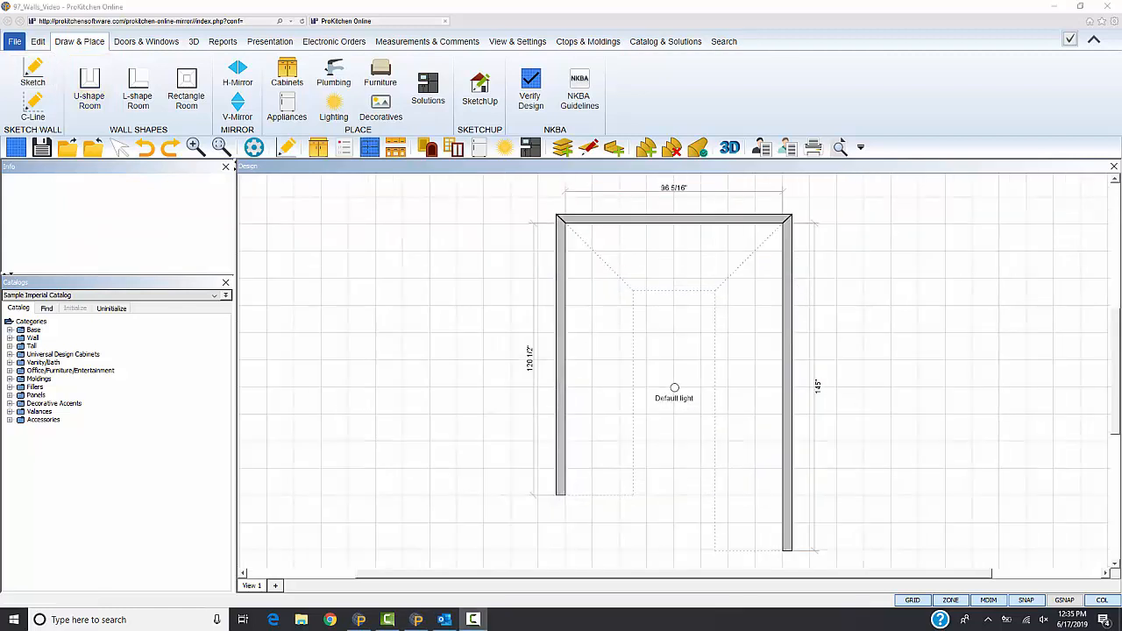
Delete the whole wall group of the U-shaped room
right_click(790, 399)
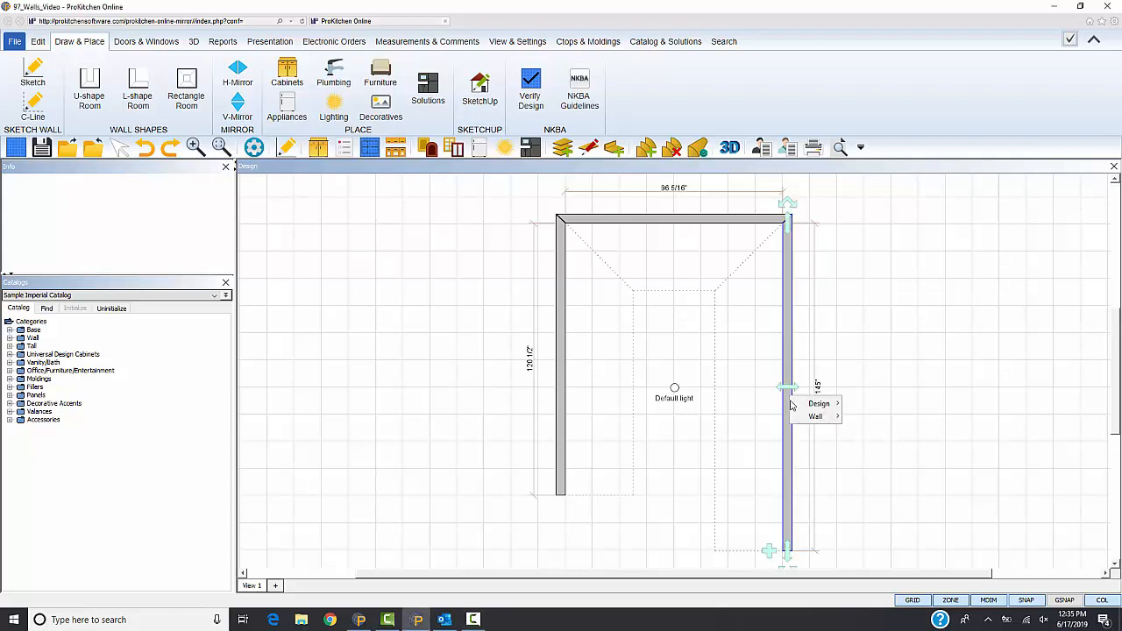
mouse_move(813, 417)
mouse_move(899, 419)
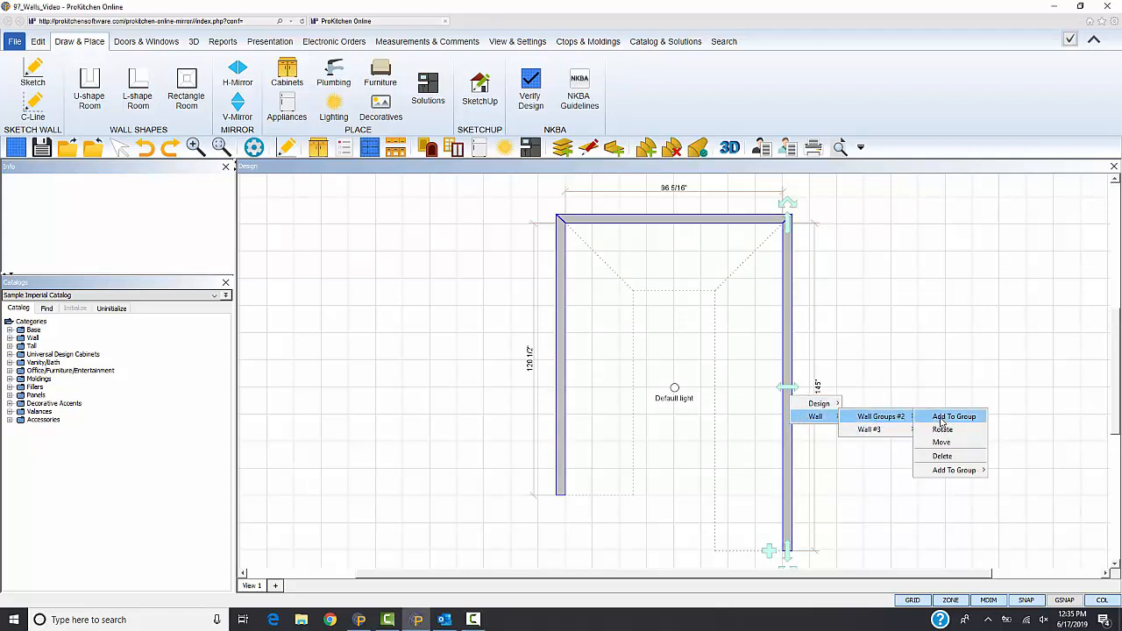
left_click(959, 456)
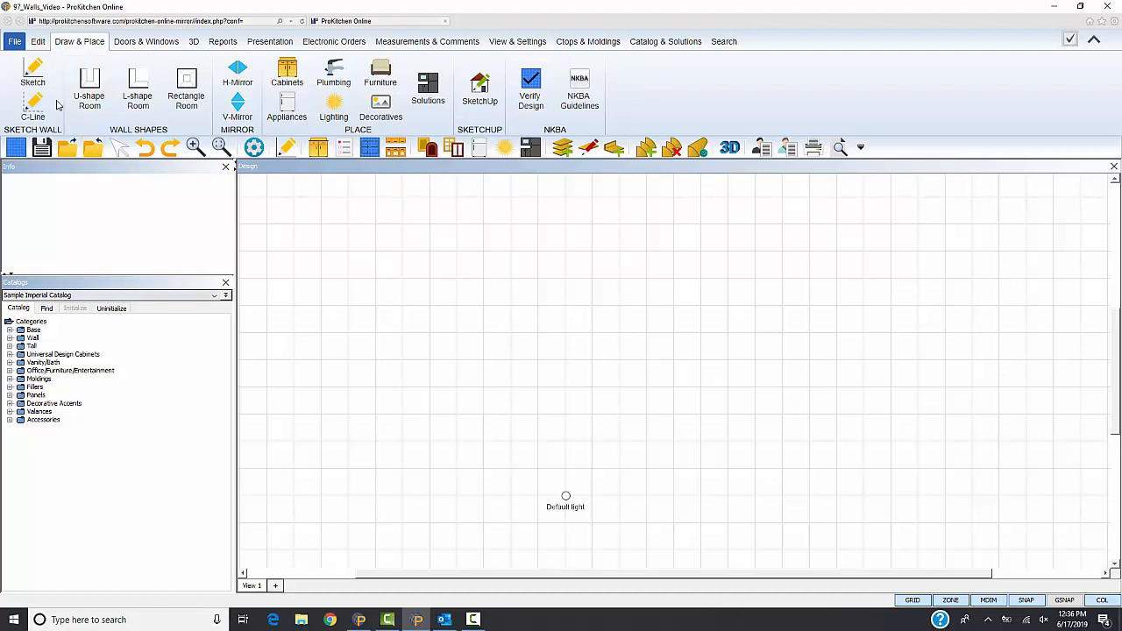
Sketch a vertical wall upward from the lower-left of the plan and enter a 215 5/16" width for the adjoining top wall
left_click(45, 81)
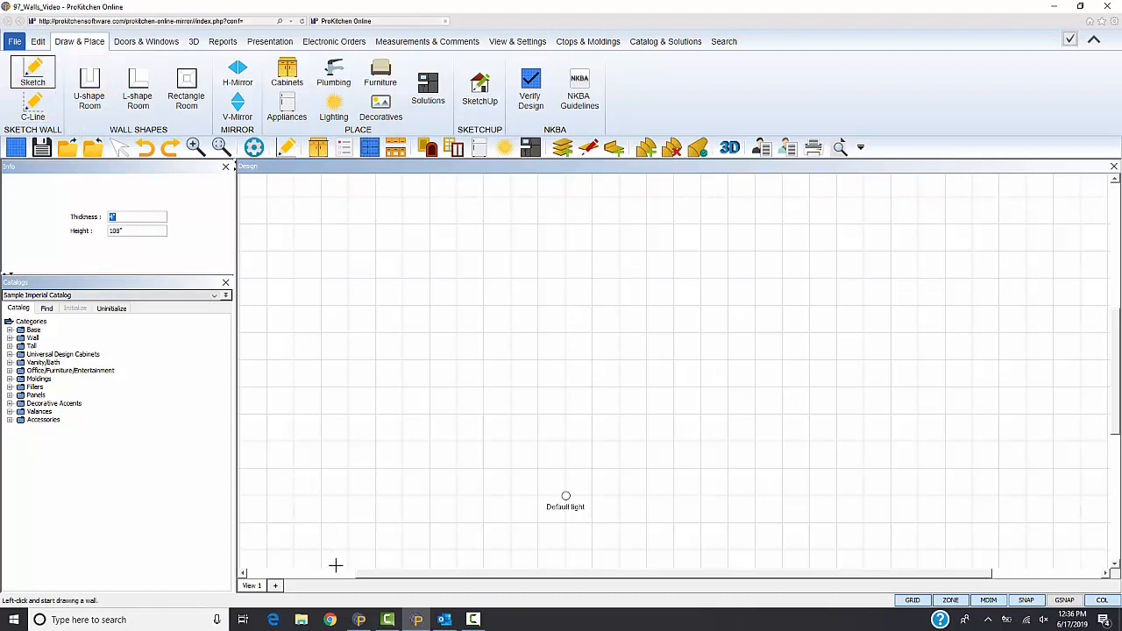
scroll(328, 549, "down", 1)
scroll(328, 549, "down", 1)
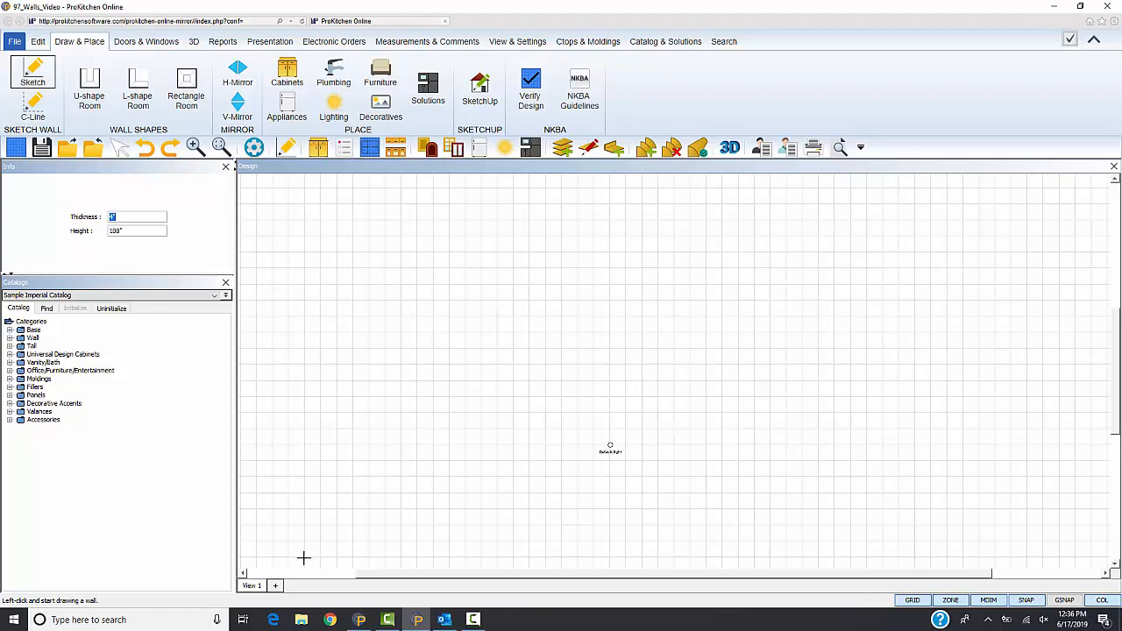
left_click(303, 558)
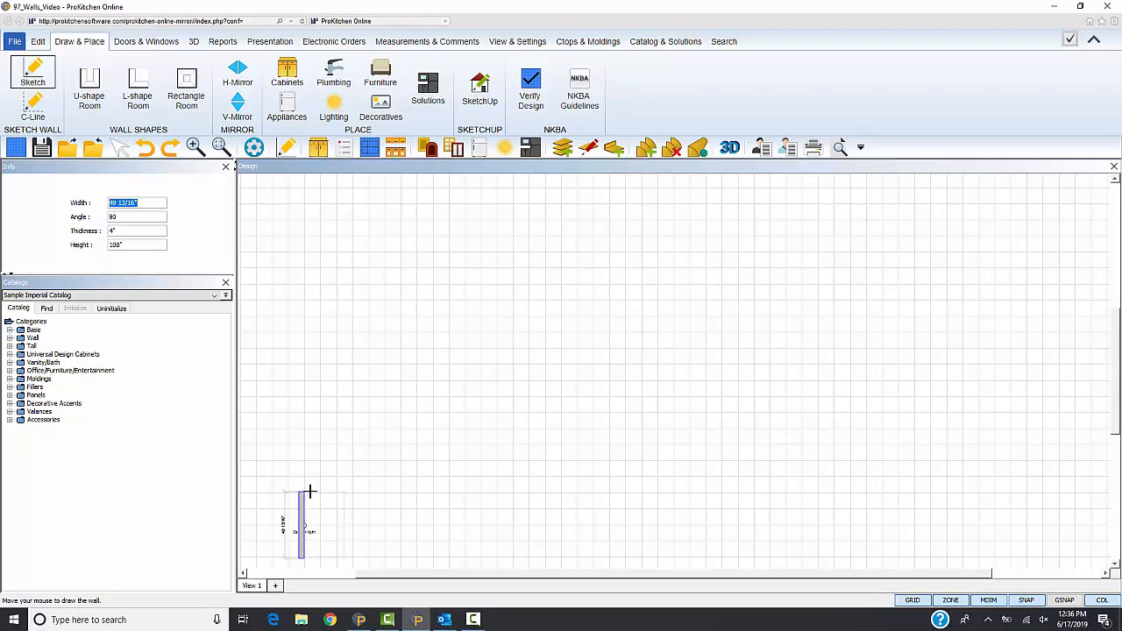
type("215 5/16")
key("Tab")
key("Tab")
key("Tab")
key("Return")
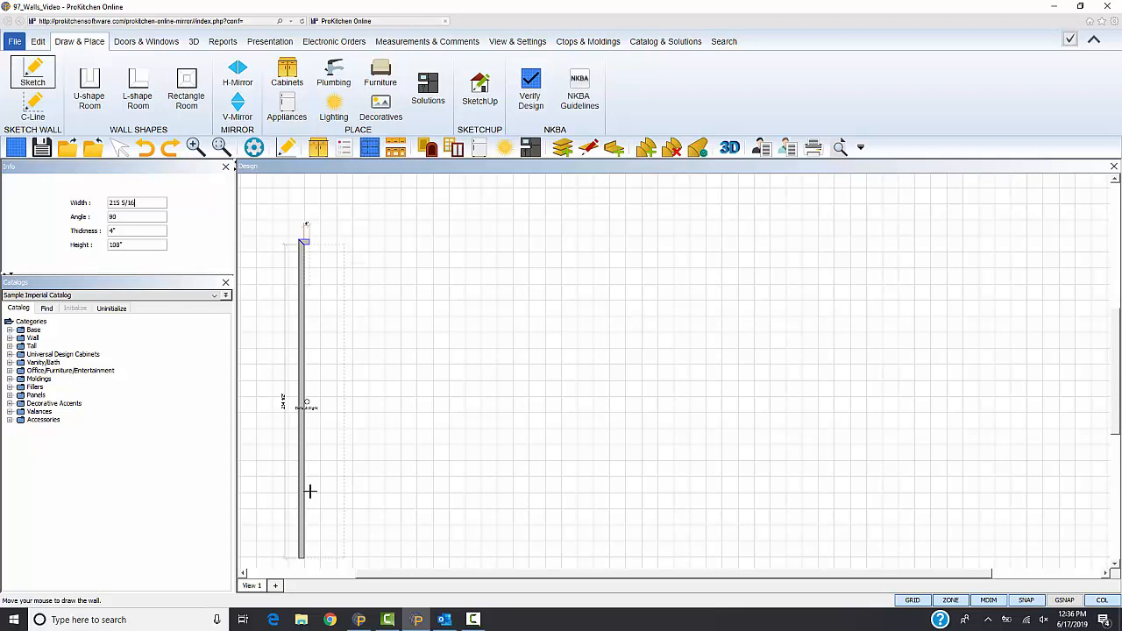
Place the top wall, add a 223 9/16" right wall at 90 degrees, and end the wall sketch
key("Tab")
key("Tab")
key("Tab")
key("Return")
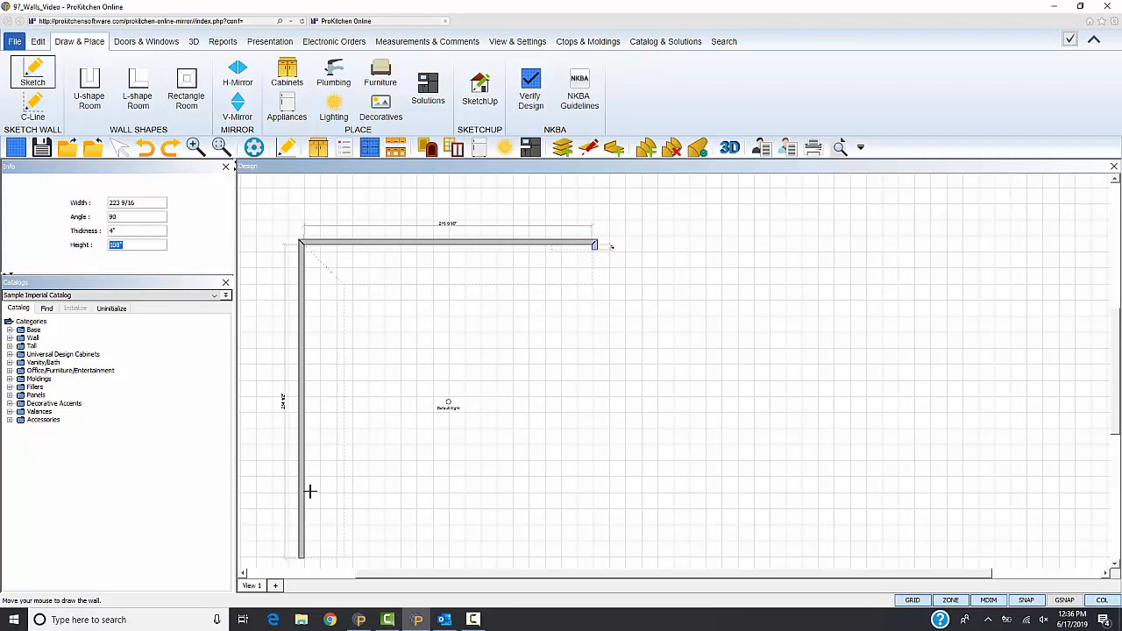
key("Return")
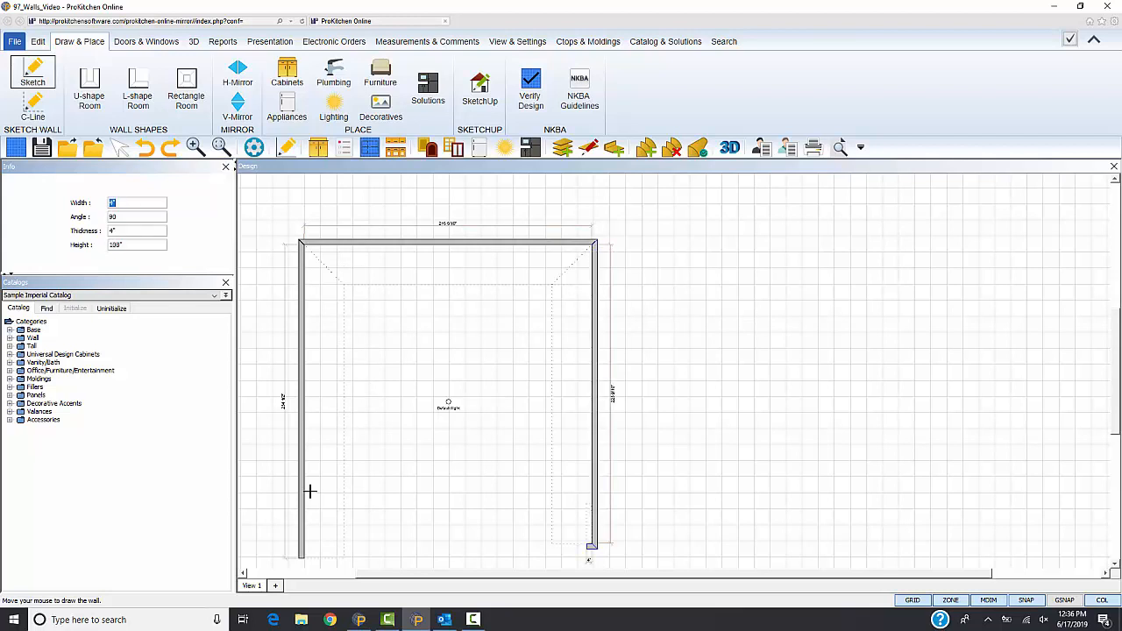
key("Escape")
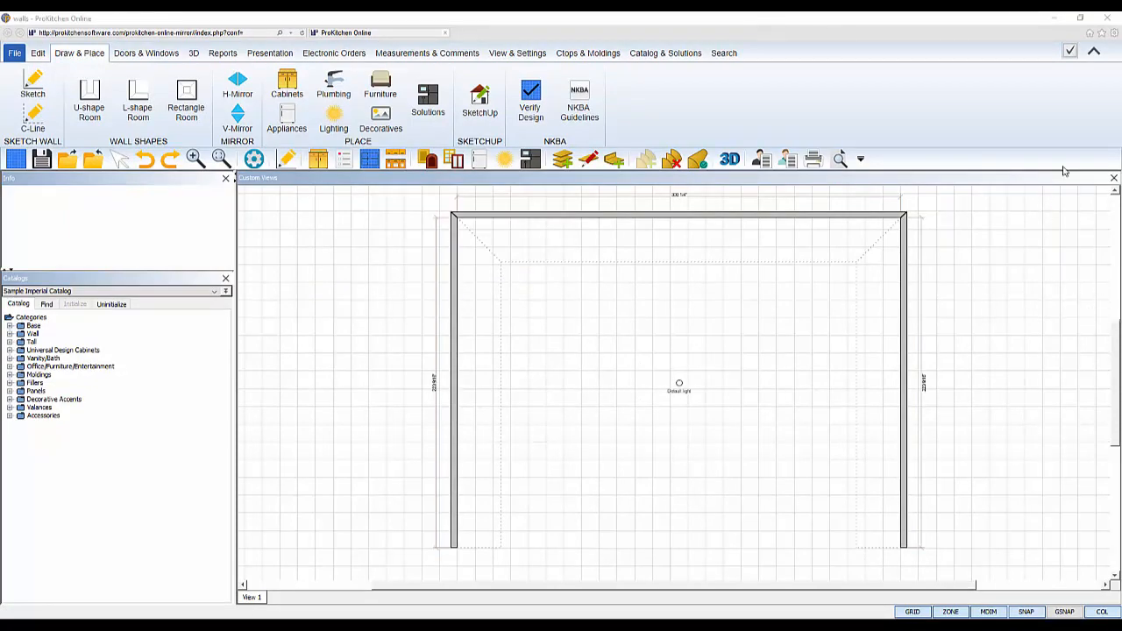
Collapse the ribbon and hide the quick-access toolbar to enlarge the drawing area
left_click(1094, 52)
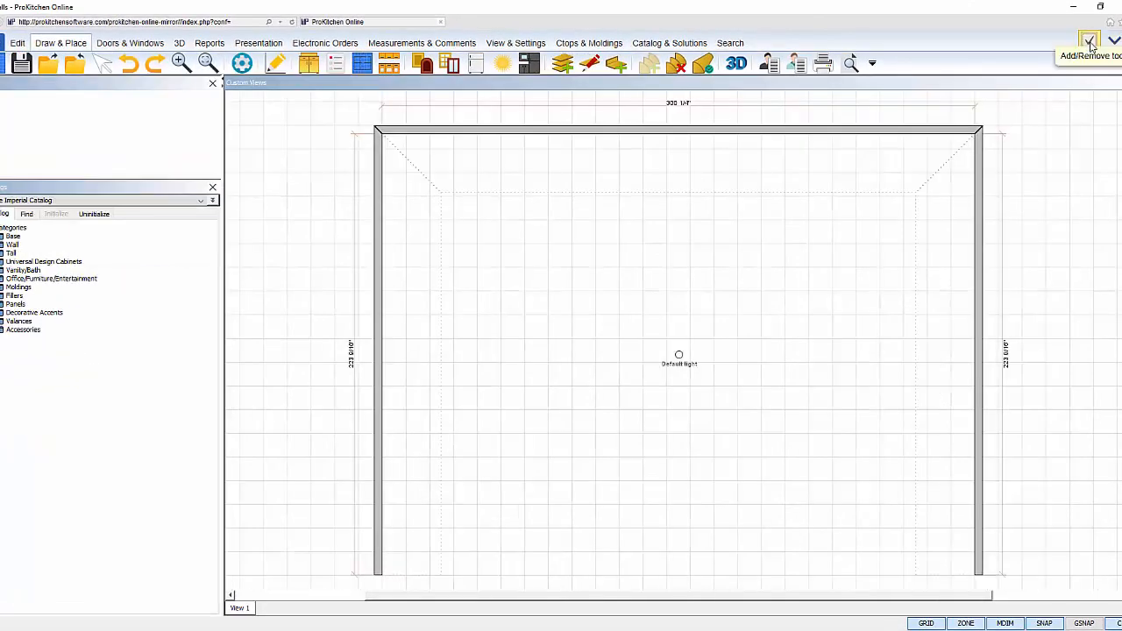
left_click(1089, 41)
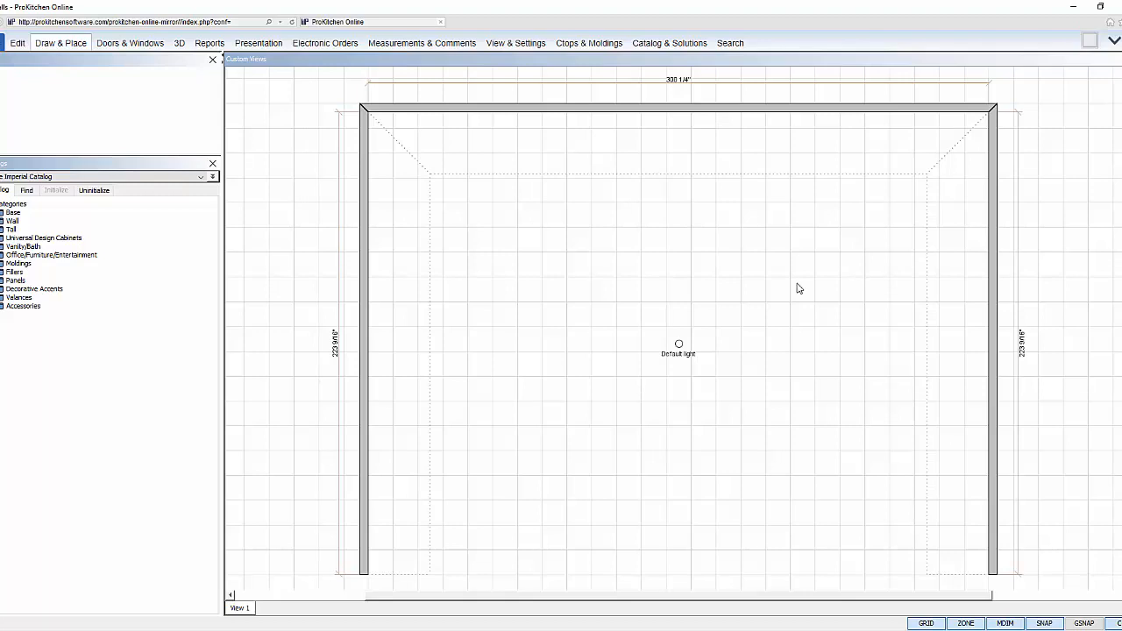
scroll(797, 288, "down", 1)
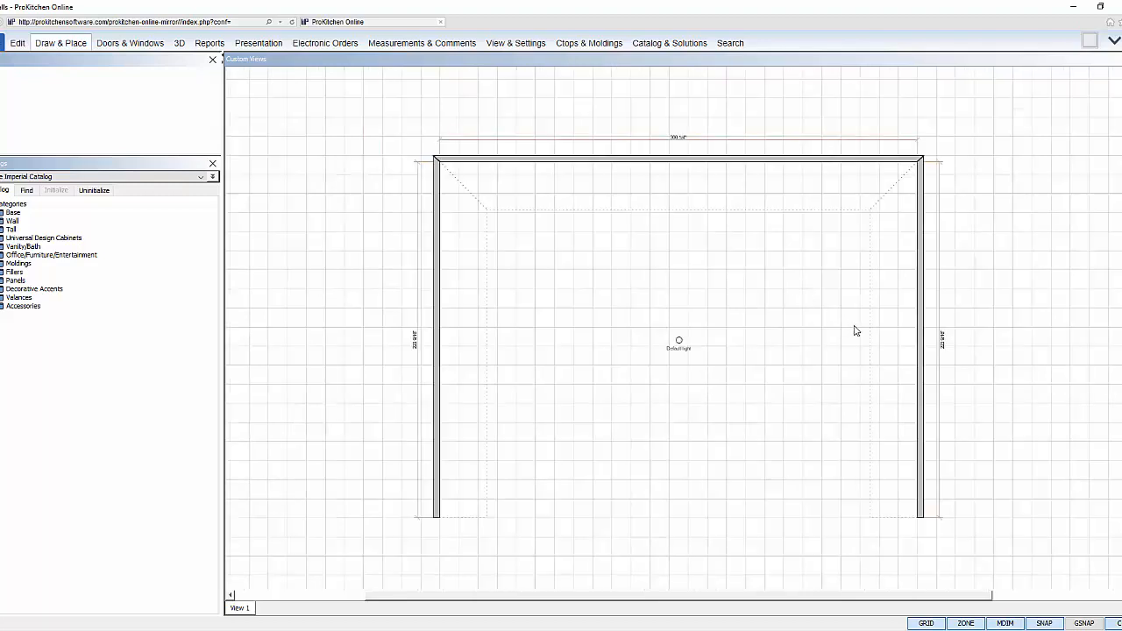
left_click(770, 162)
right_click(770, 161)
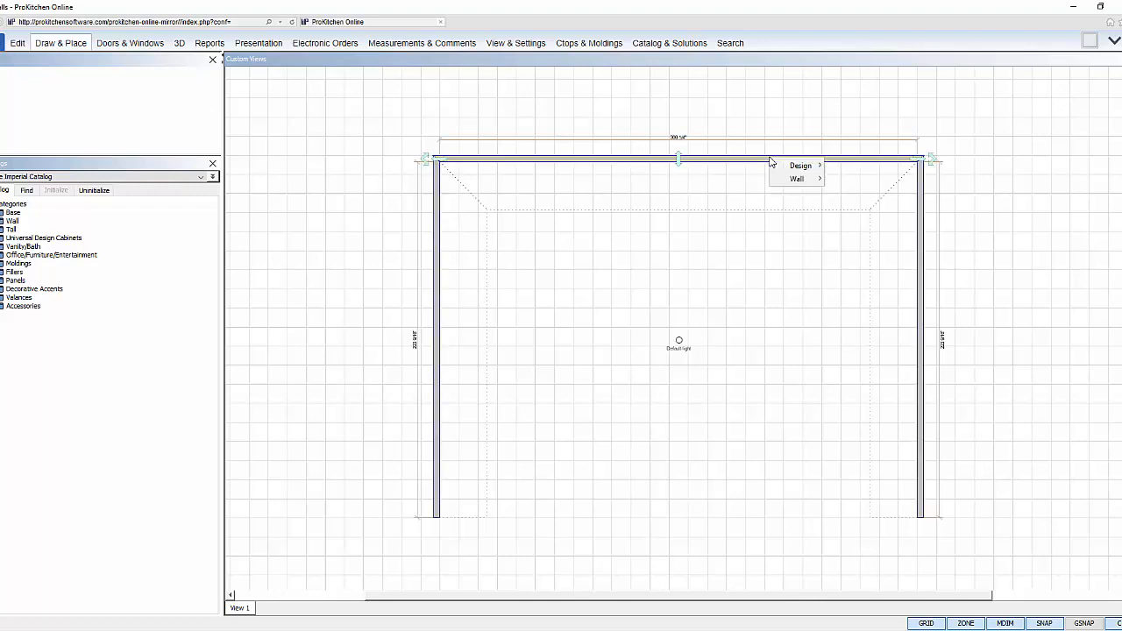
mouse_move(778, 180)
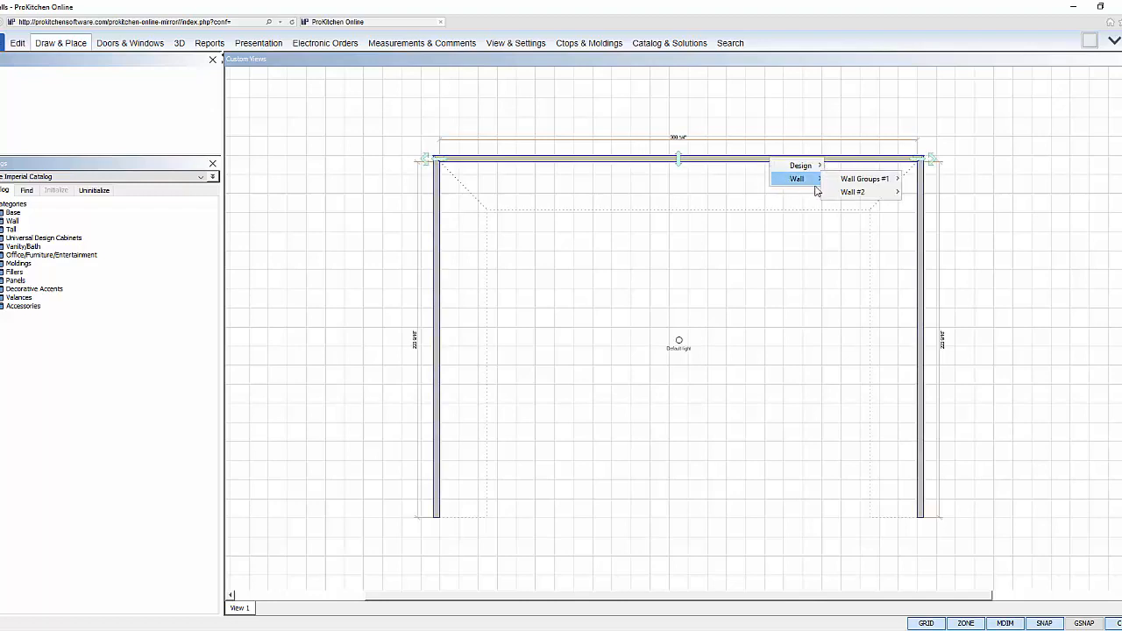
mouse_move(857, 193)
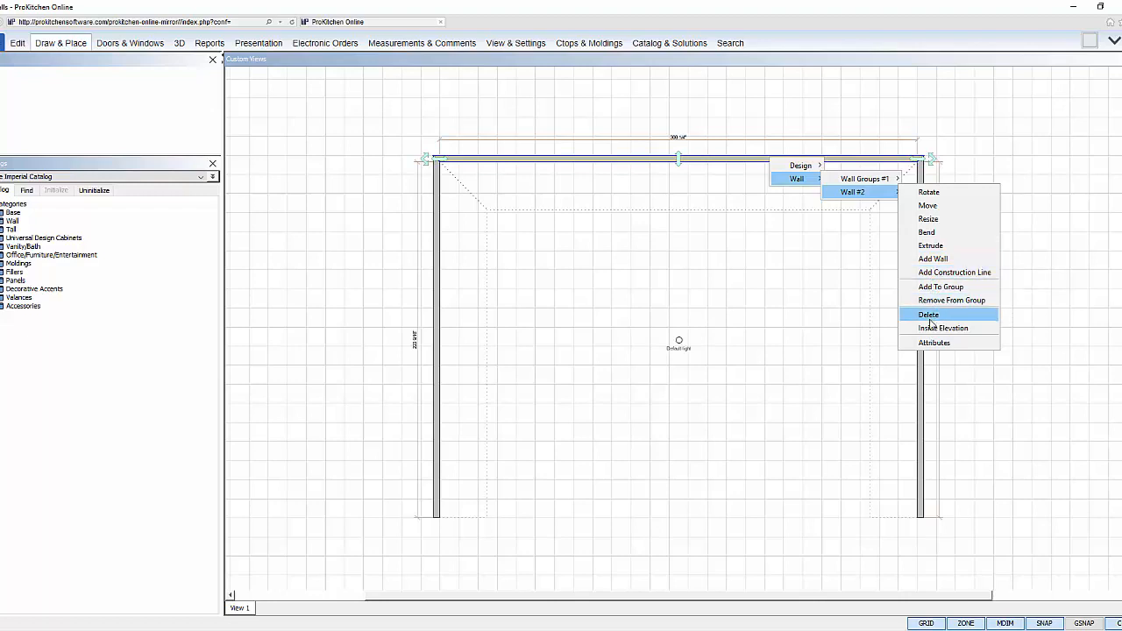
left_click(849, 342)
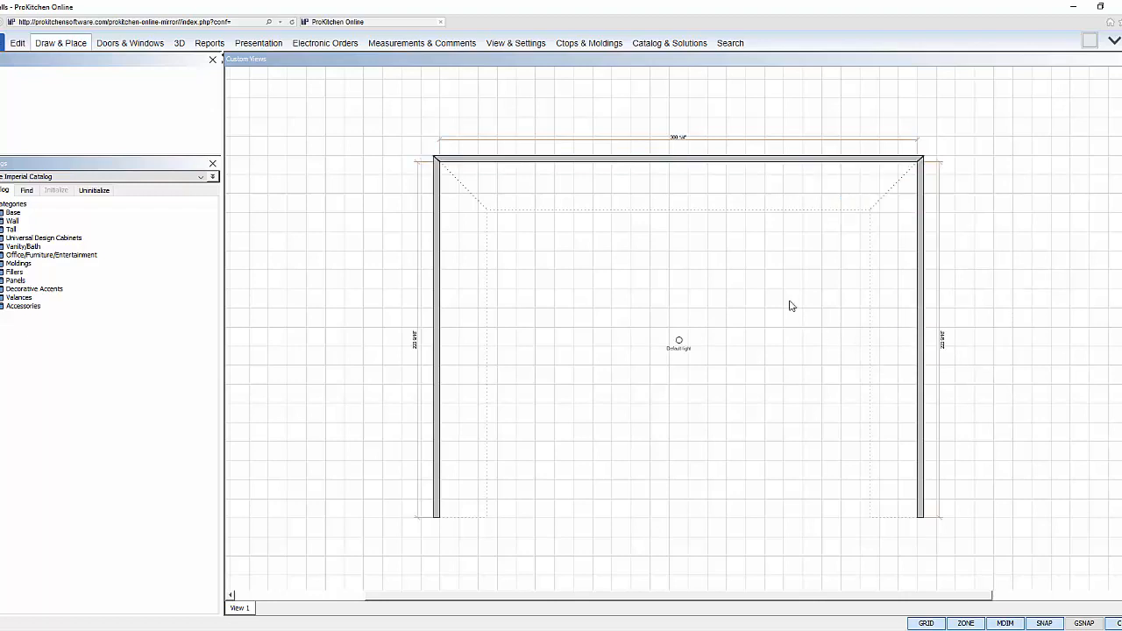
Move the right wall outward so the top wall becomes about 311 5/16" long
left_click(918, 203)
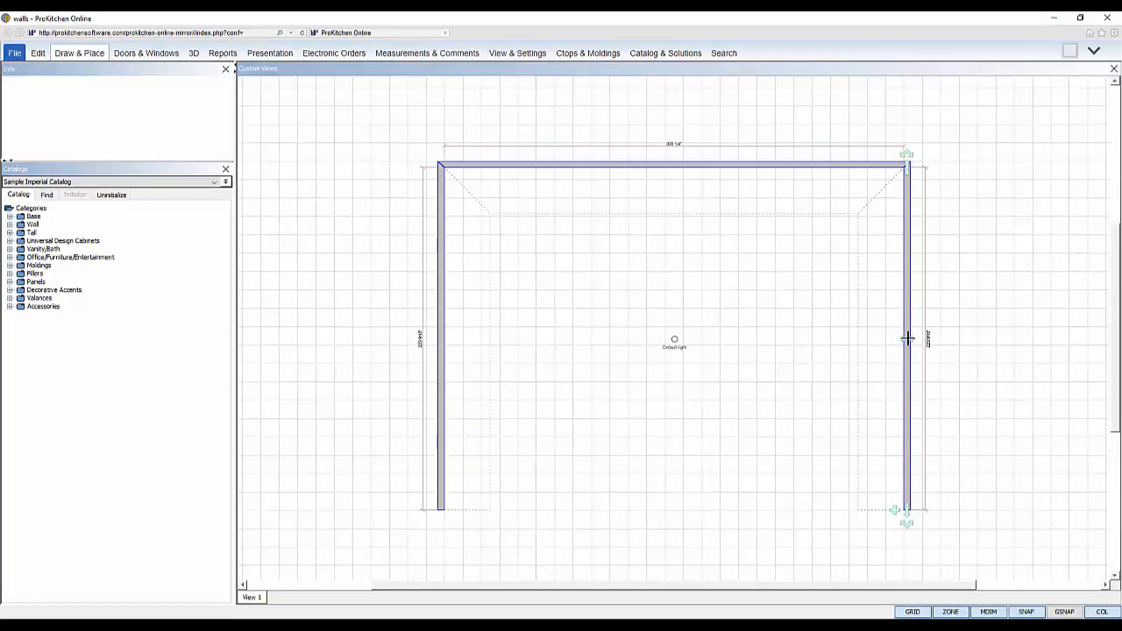
left_click(920, 339)
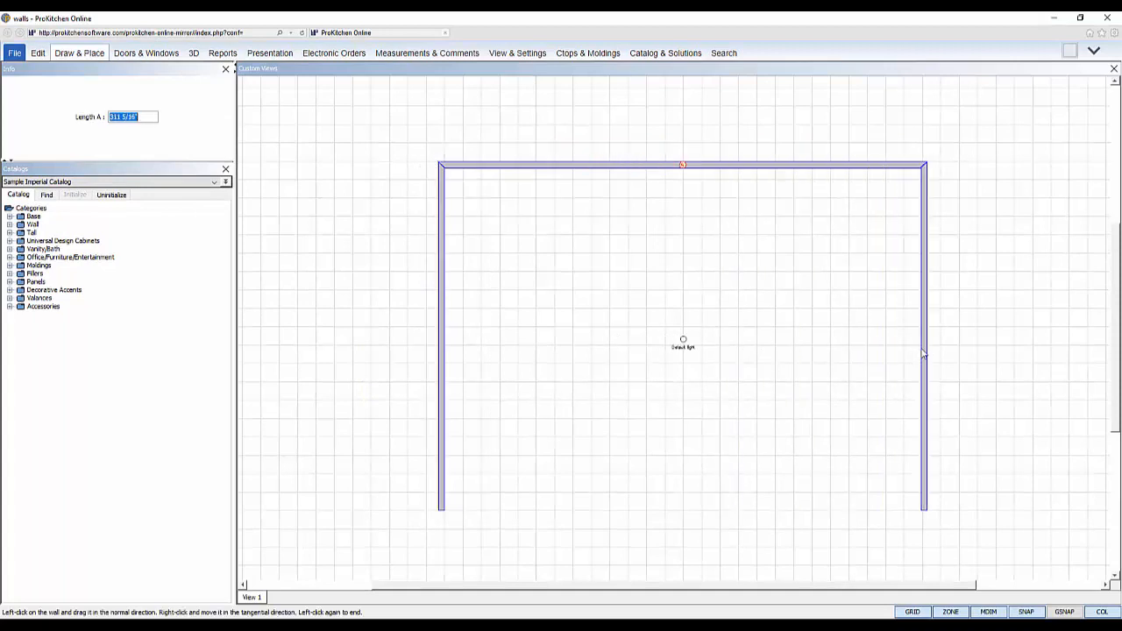
left_click(923, 354)
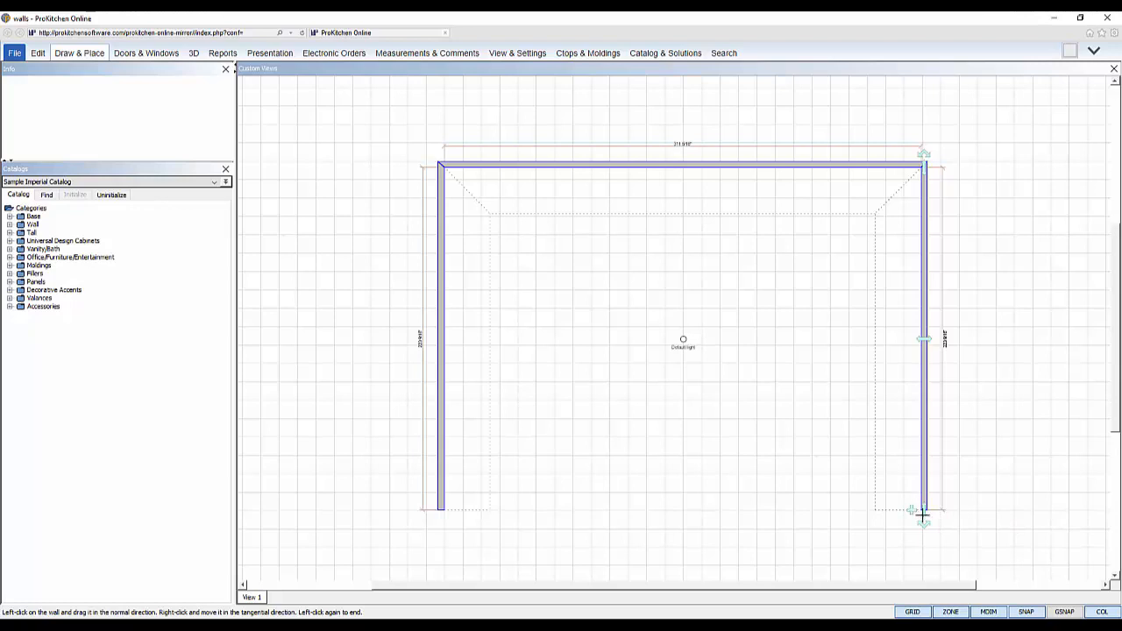
Shorten the right wall from its free lower end and stretch it back to full length
left_click(923, 516)
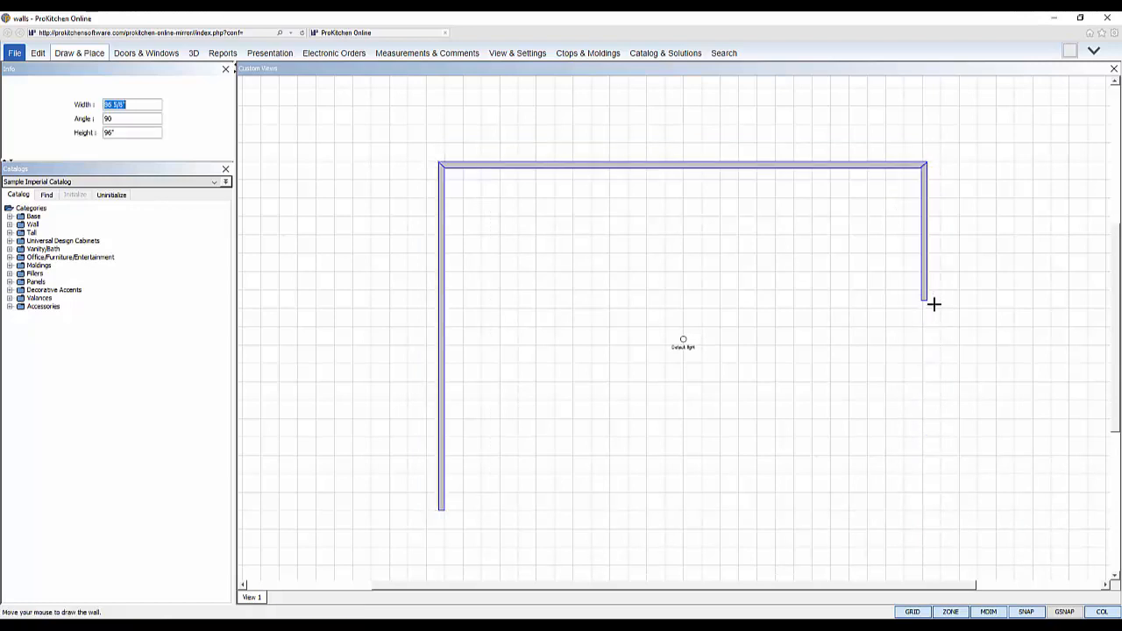
left_click(939, 507)
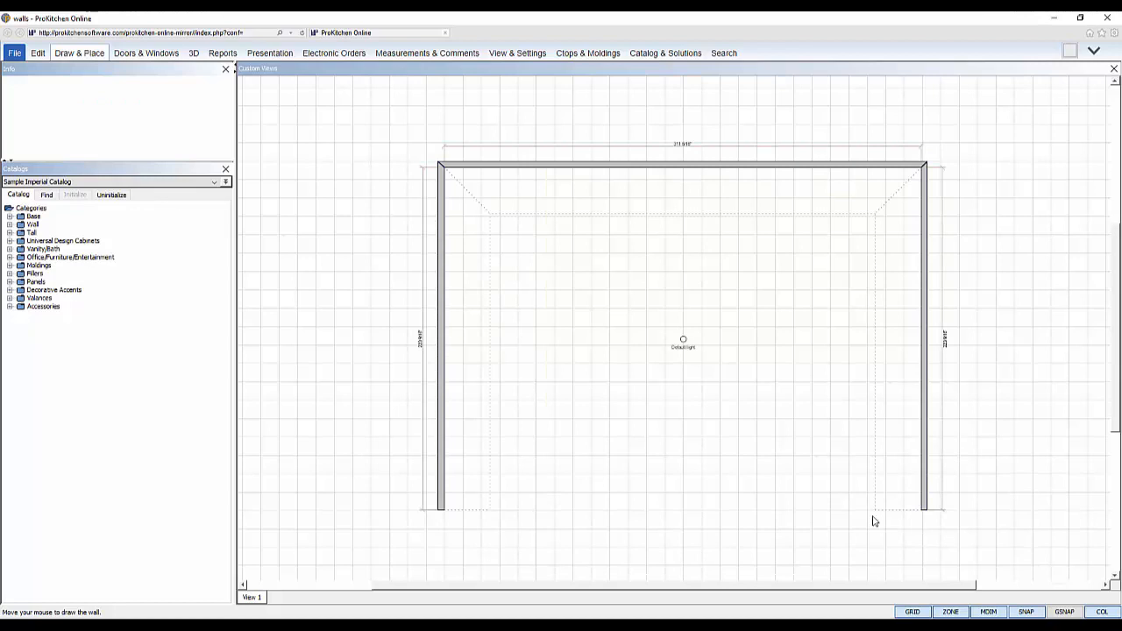
Rotate the right wall about its upper corner to a 45-degree angle, and return it to 90 degrees
left_click(925, 501)
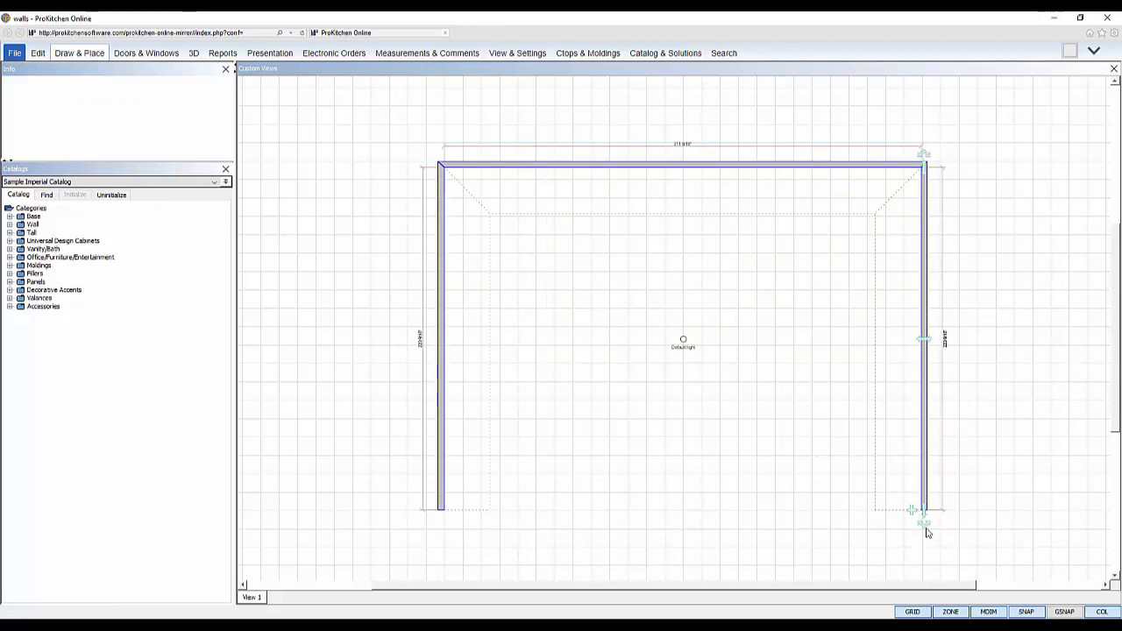
left_click(924, 524)
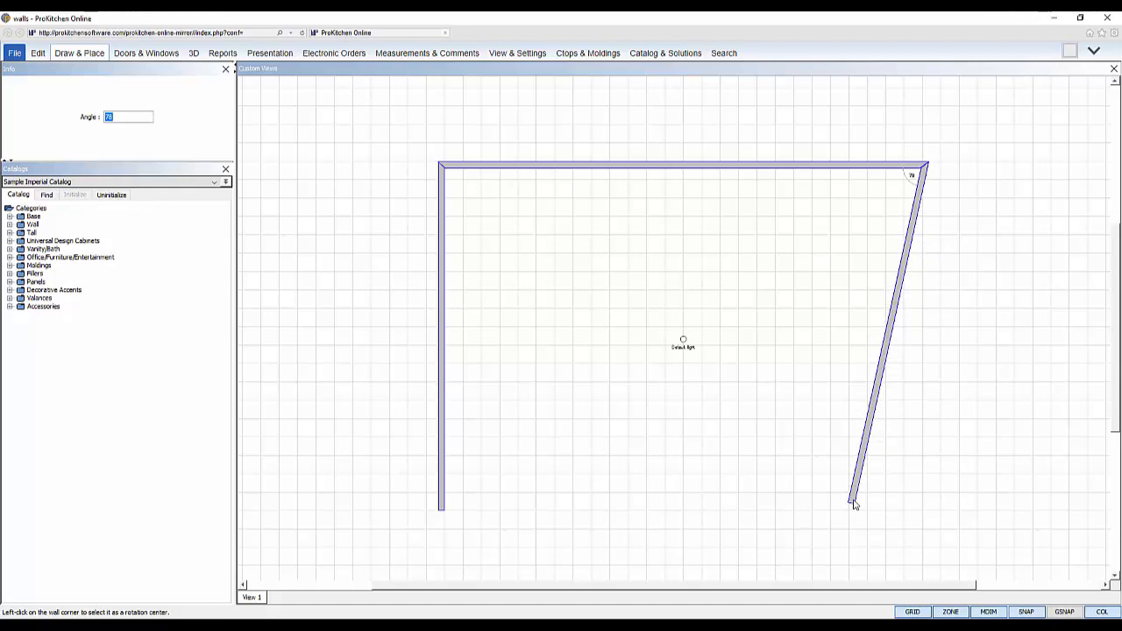
type("45")
key("Return")
type("90")
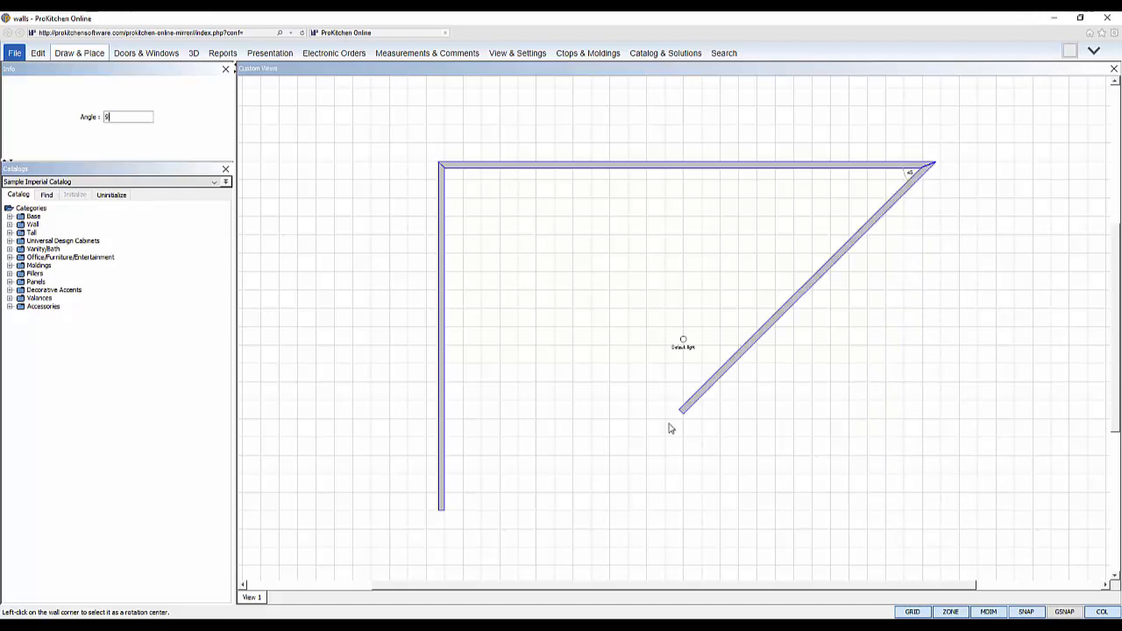
key("Return")
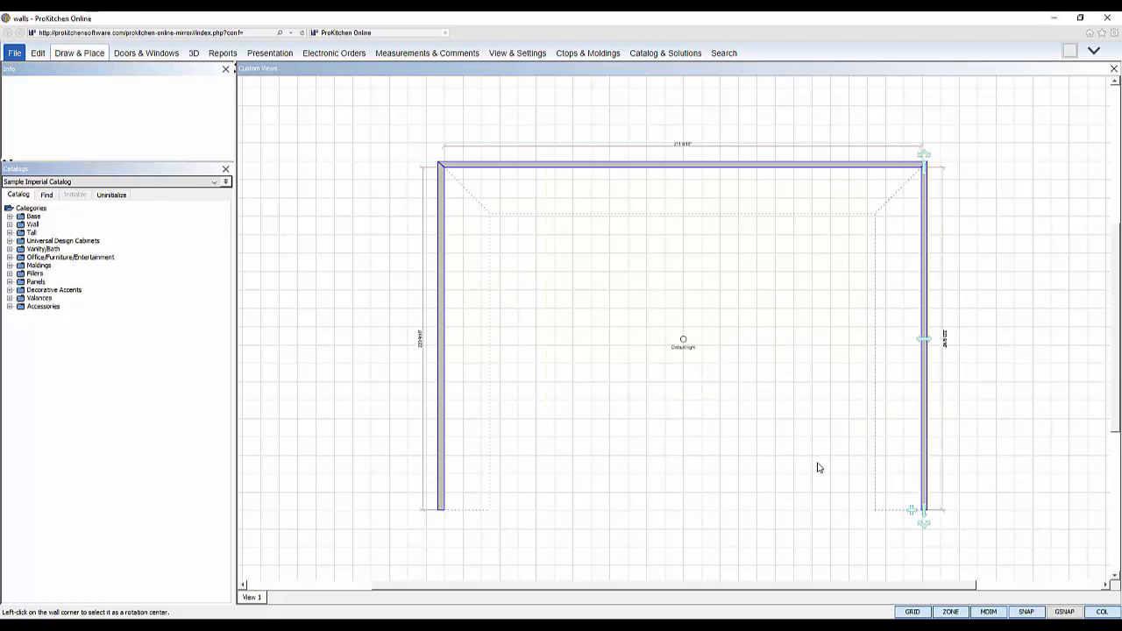
Add a bottom wall from the right wall's free end to the left wall's end, closing the room
left_click(914, 514)
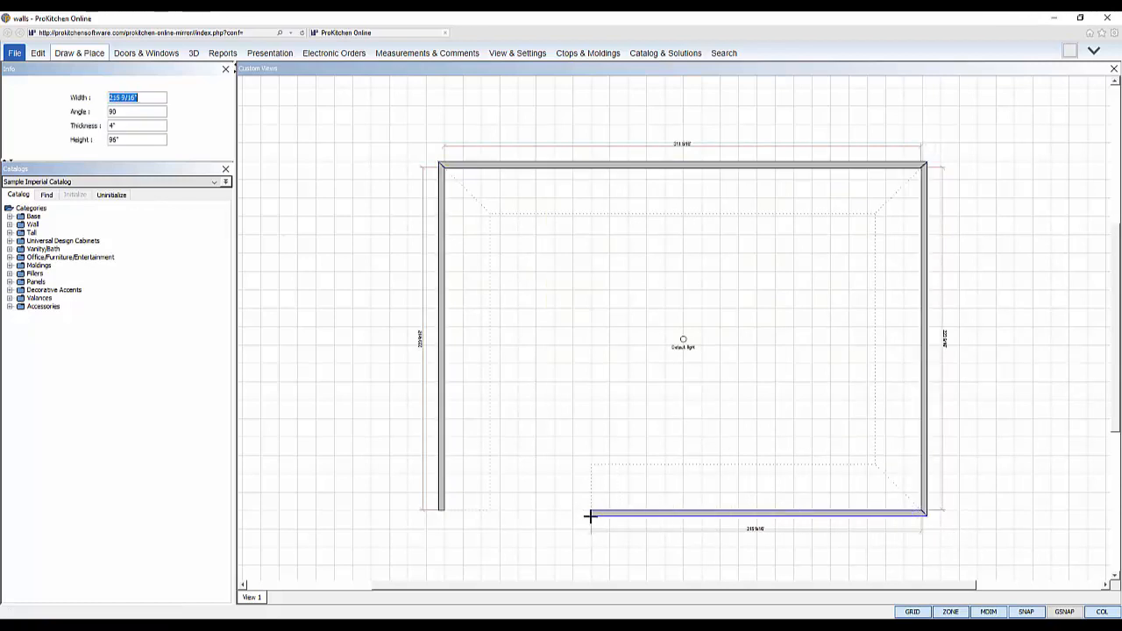
left_click(443, 504)
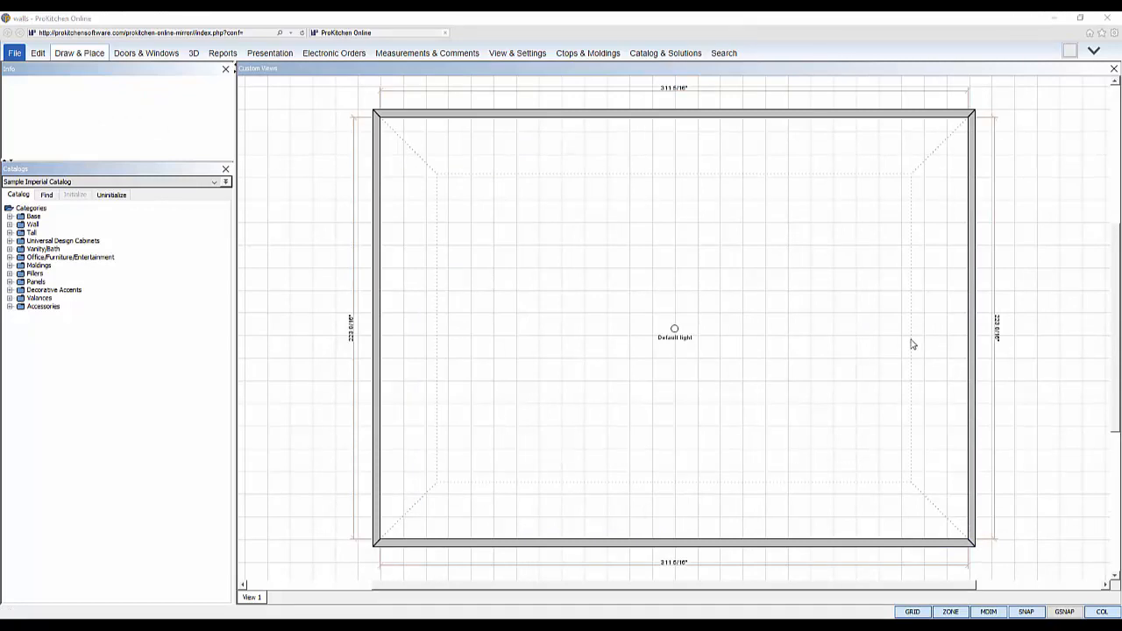
Extrude the middle section of the right wall, about 193 11/16" long, outward by about 25 3/4"
scroll(912, 344, "down", 1)
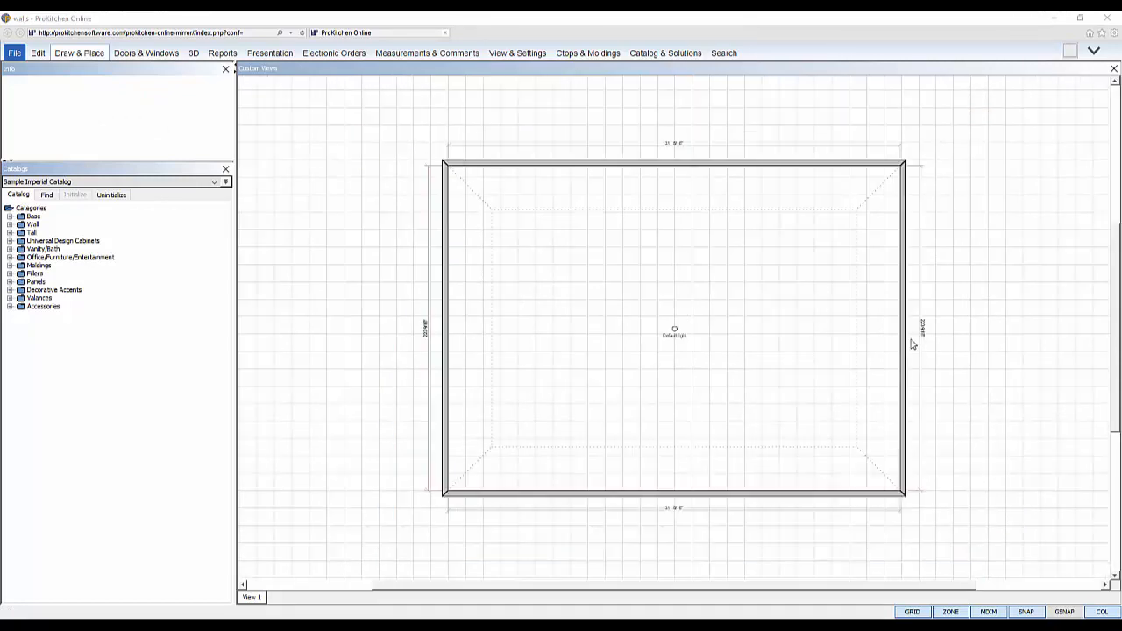
left_click(904, 218)
right_click(904, 219)
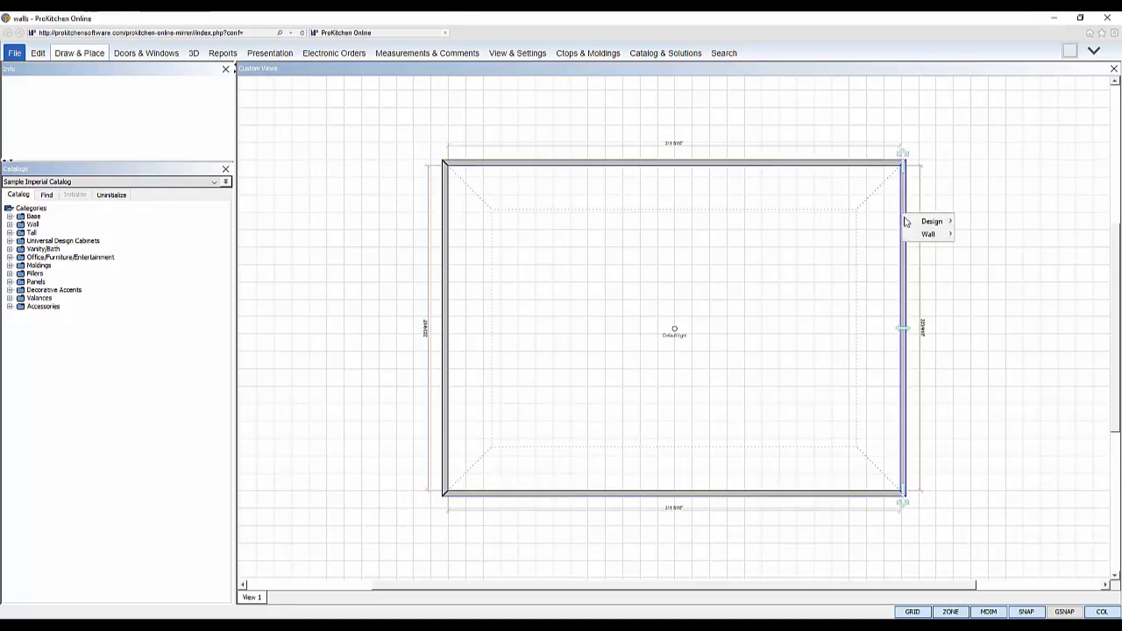
mouse_move(927, 234)
mouse_move(970, 249)
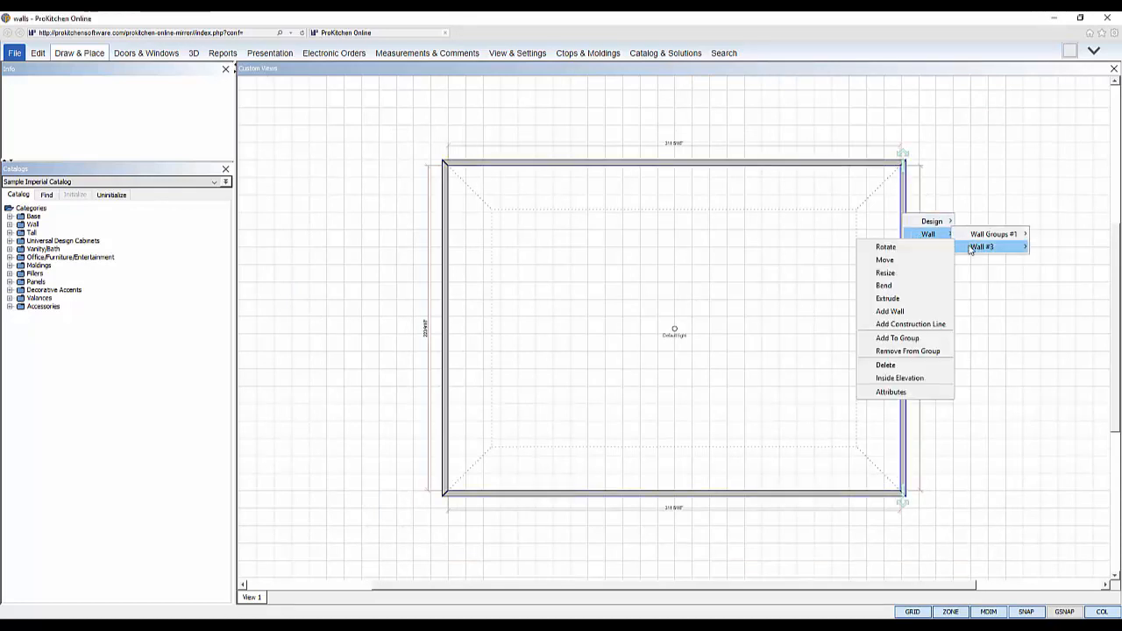
left_click(927, 301)
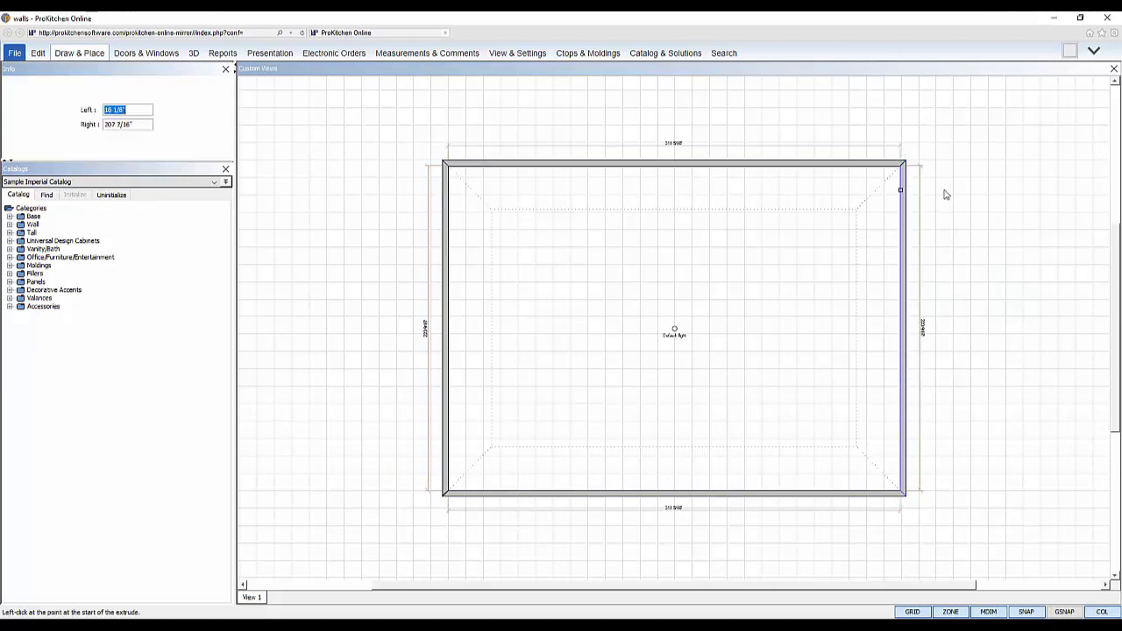
left_click_drag(942, 200, 936, 477)
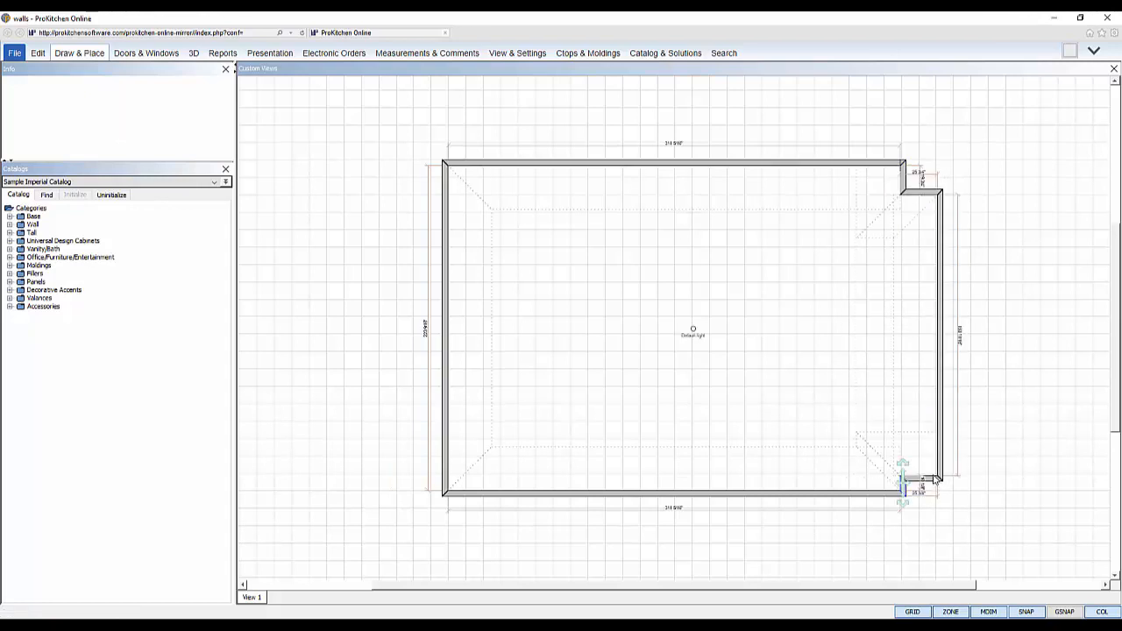
Bend the extruded right wall outward into an arc about 71 15/16" deep
right_click(942, 321)
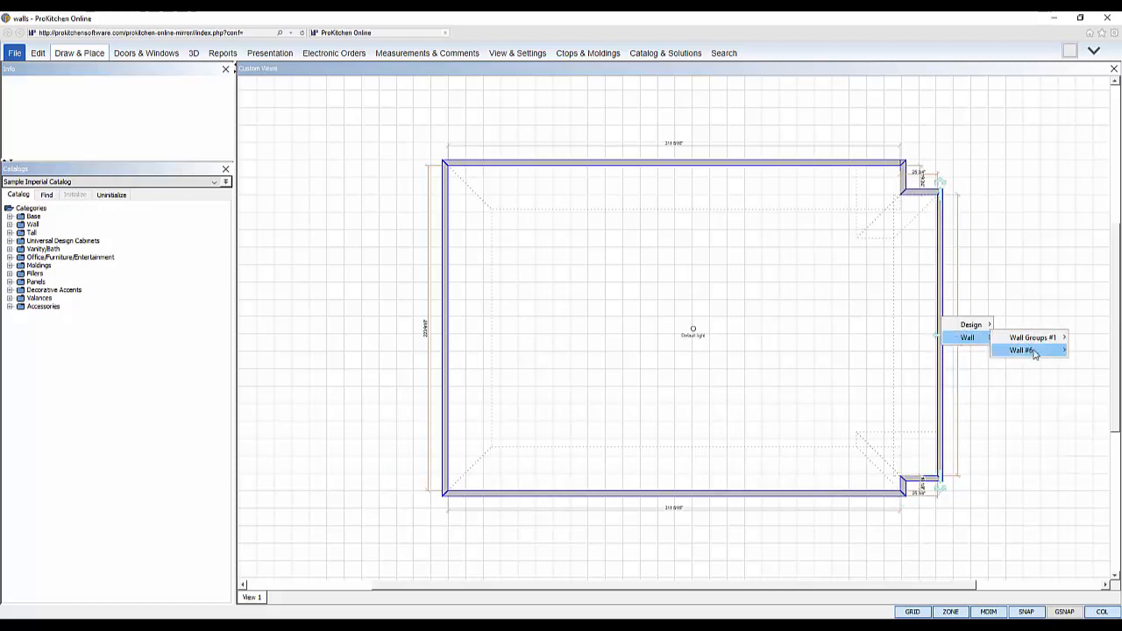
mouse_move(1031, 353)
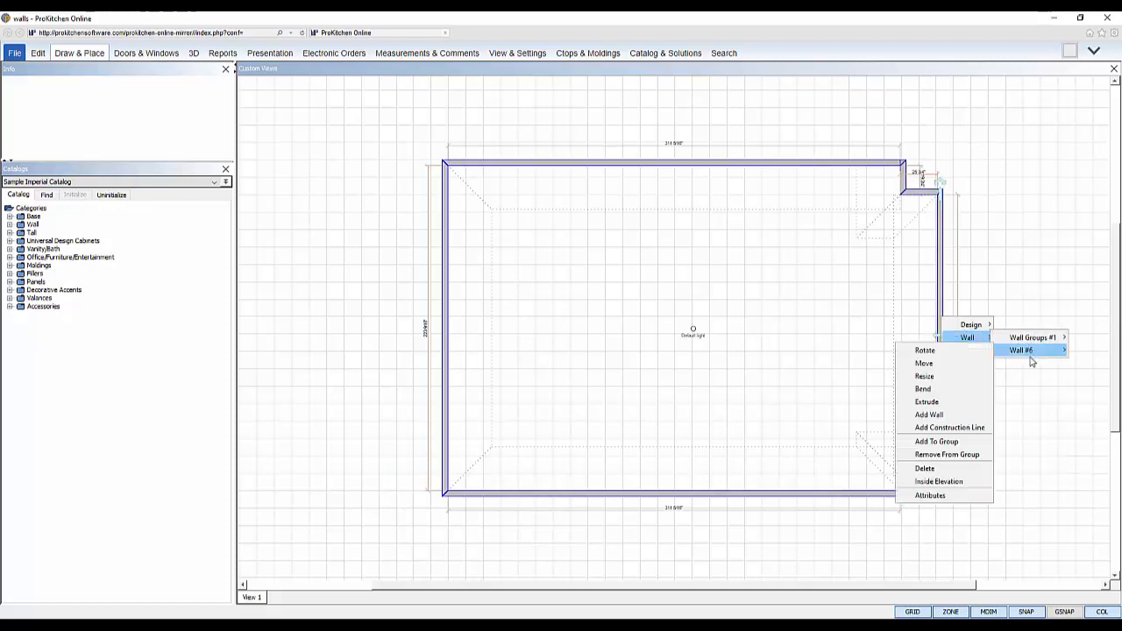
left_click(954, 393)
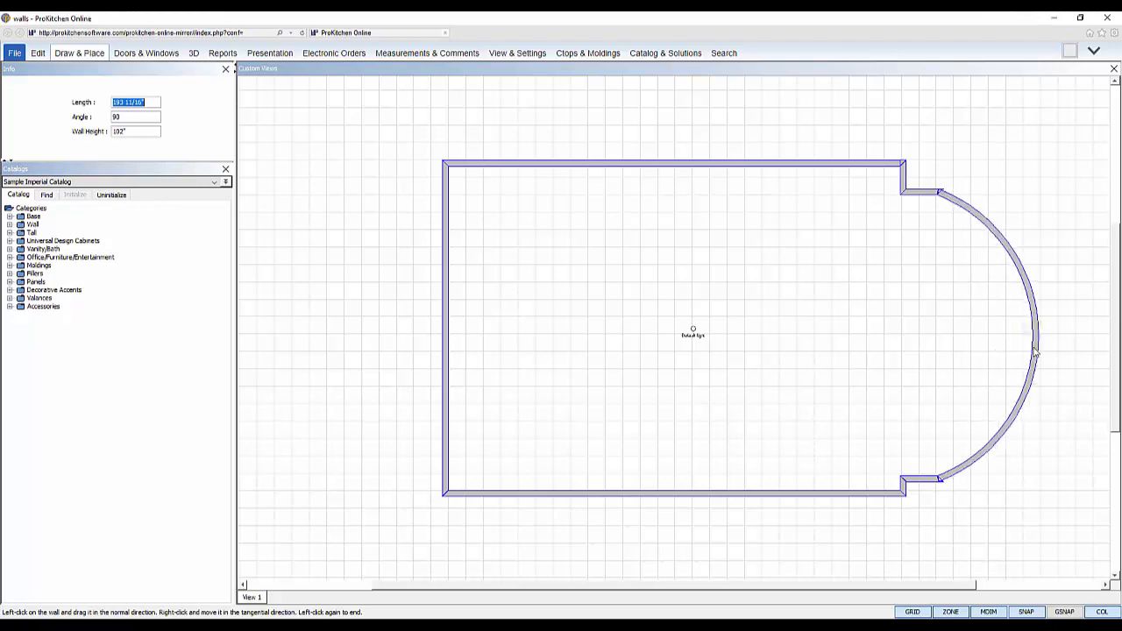
left_click(1044, 346)
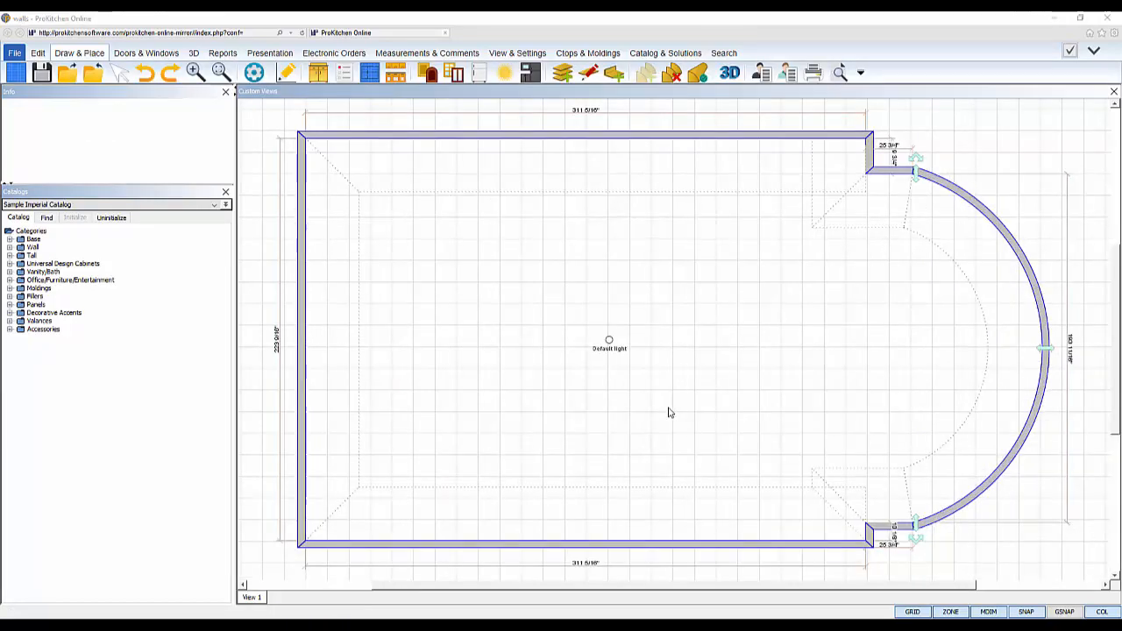
Undo the bend and open the straight wall's attributes to examine its general, material and texture settings
left_click(146, 73)
double_click(916, 356)
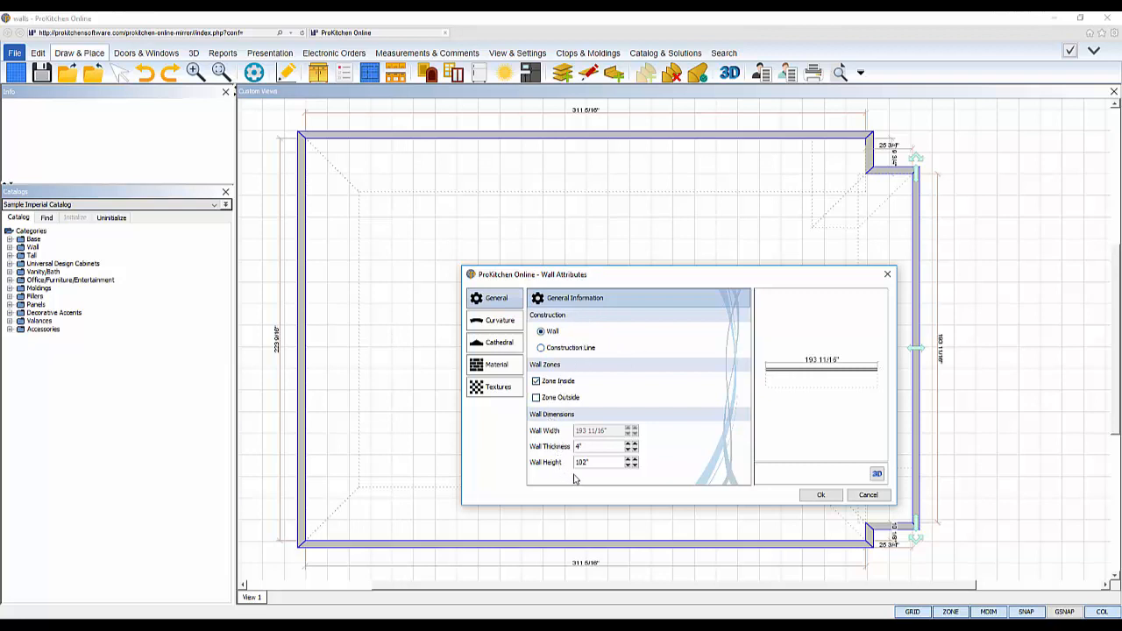
left_click(497, 366)
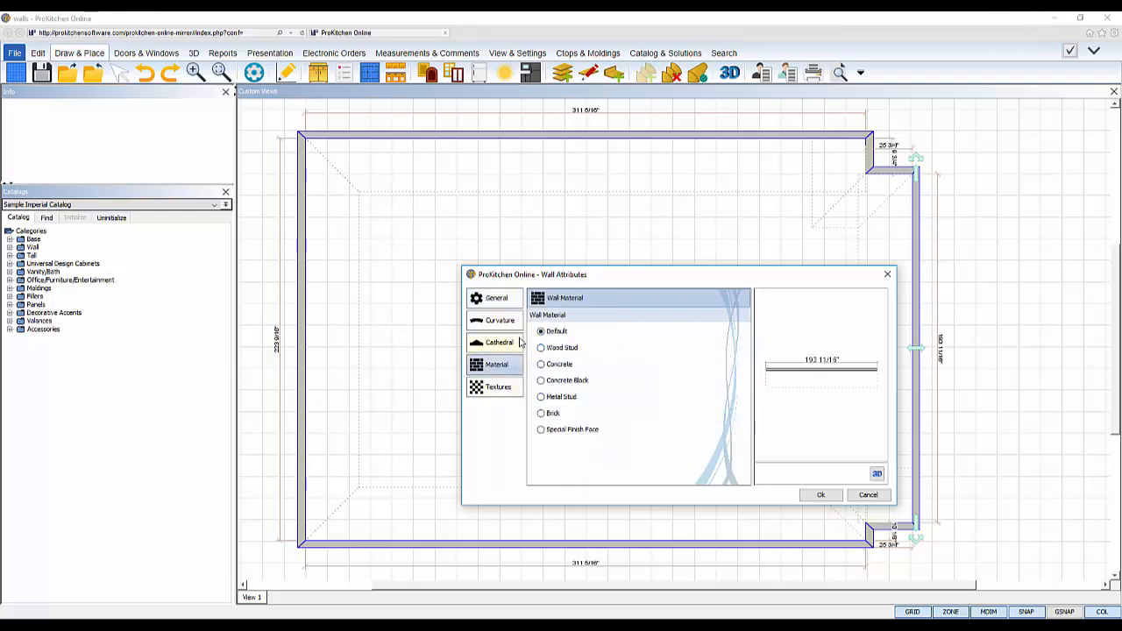
left_click(497, 388)
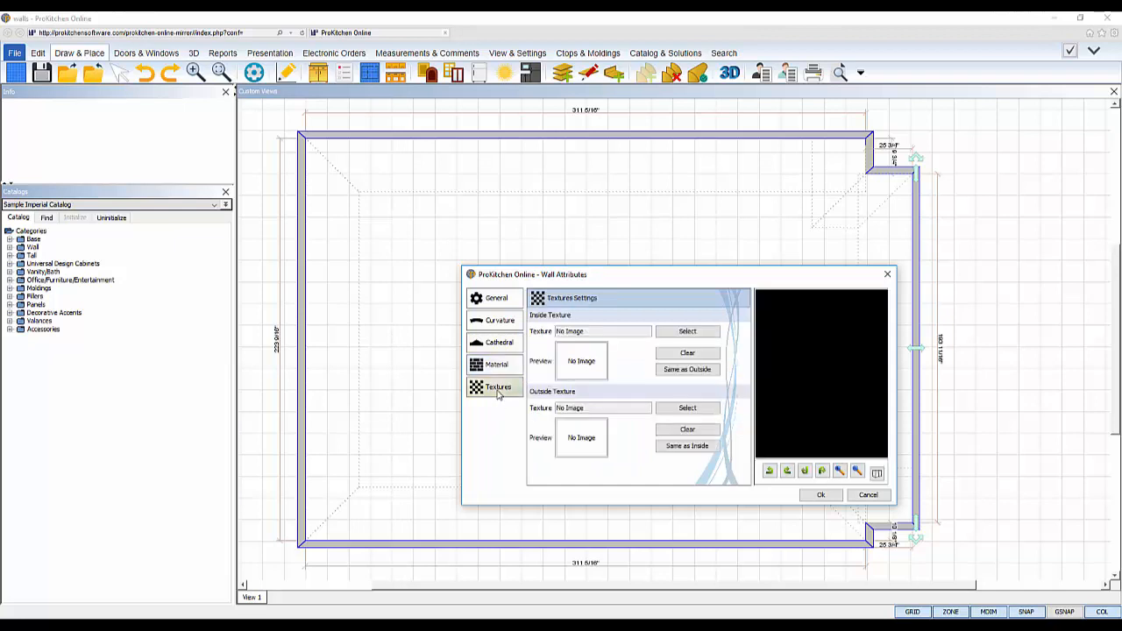
left_click(489, 298)
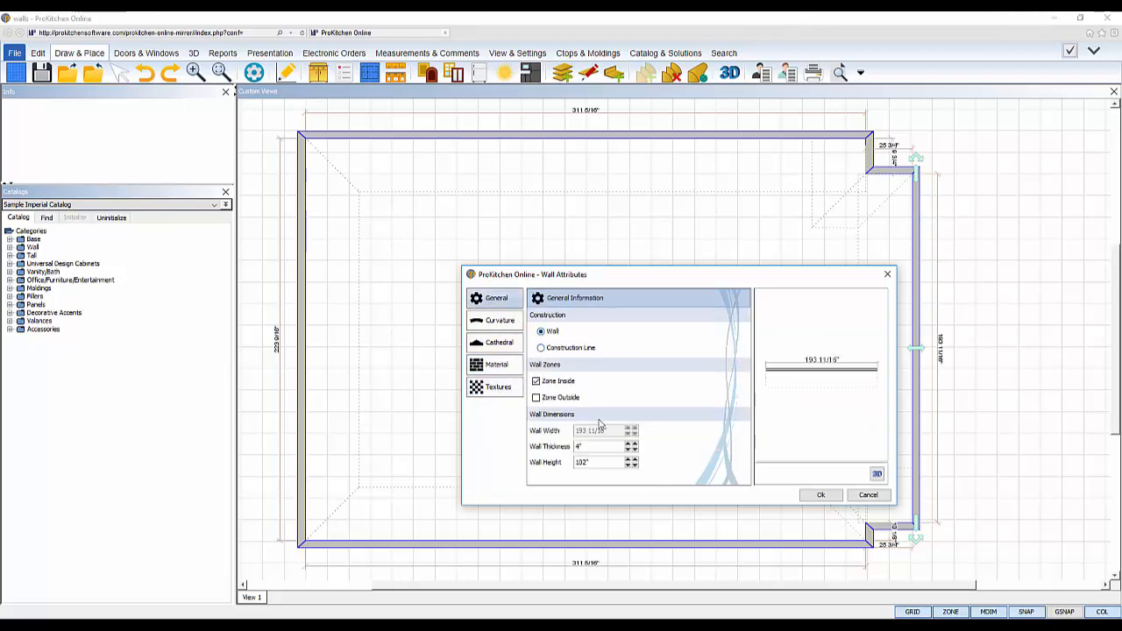
left_click(611, 462)
Set the wall's inside texture to the favorite SW Palette Blue, Surfin' (SW 9048)
left_click(517, 387)
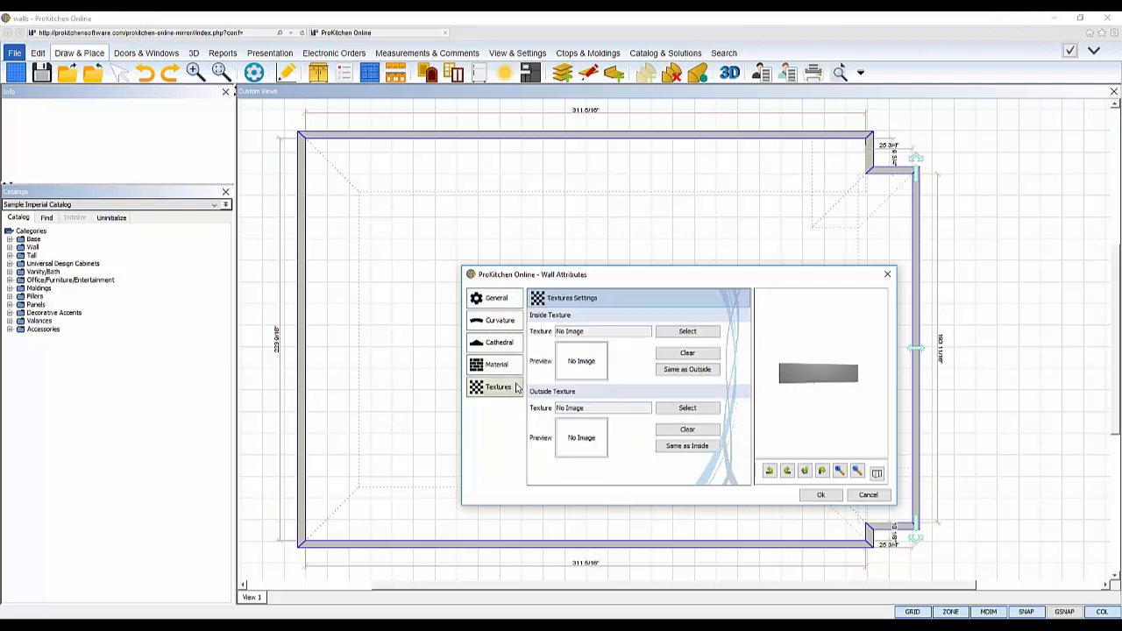
left_click(683, 331)
left_click(706, 323)
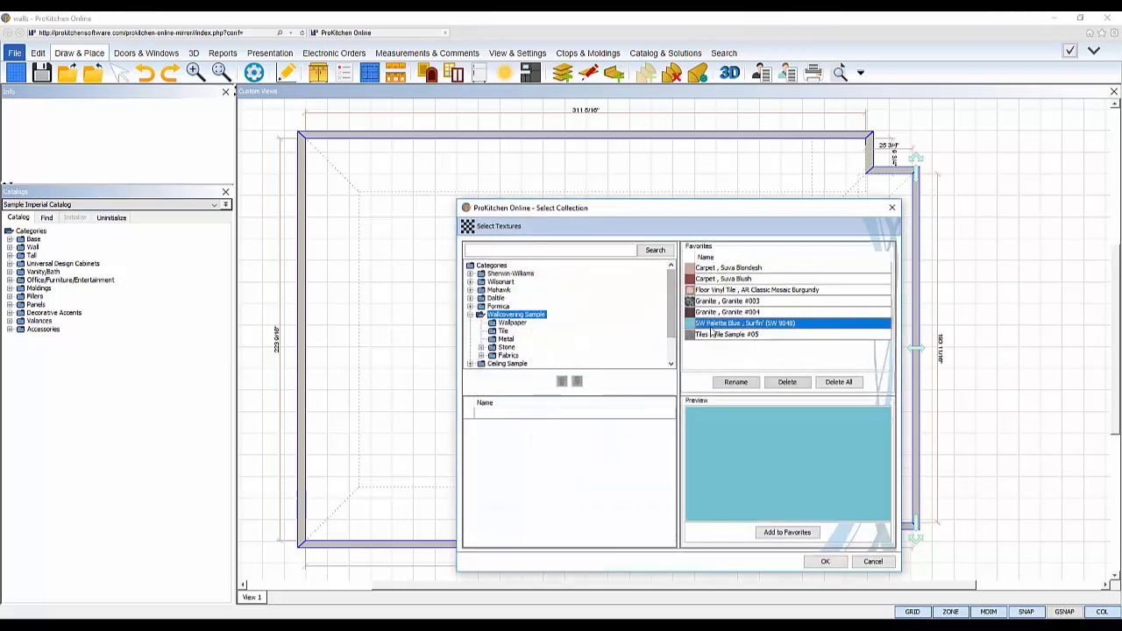
left_click(829, 564)
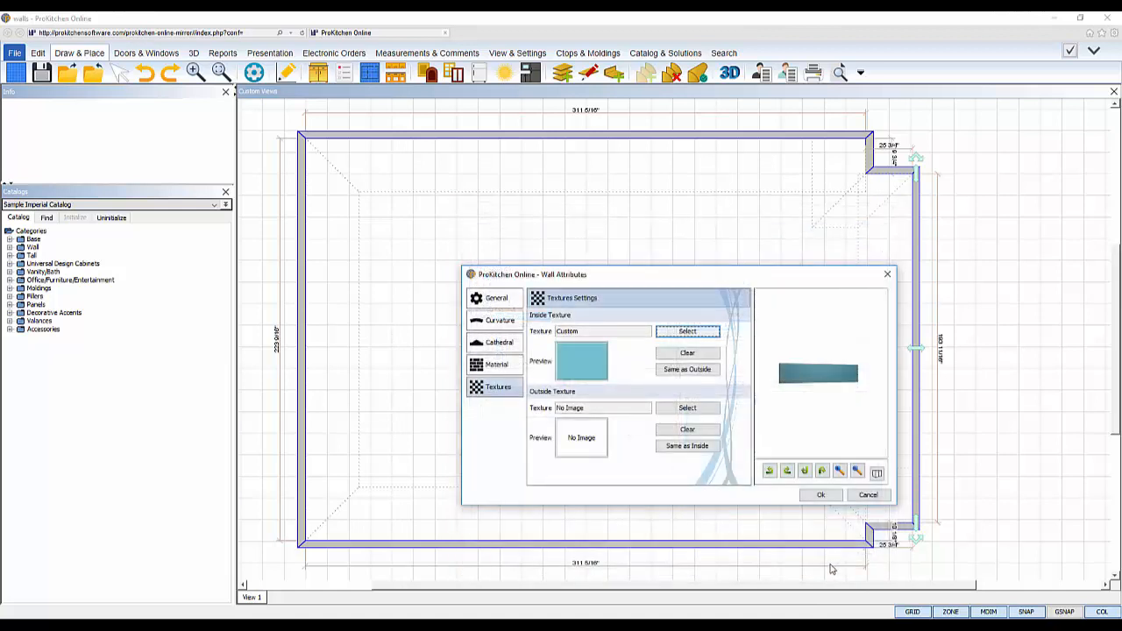
Try the Round Convex curvature, and set the wall to Round Concave with a depth of 75"
left_click(499, 322)
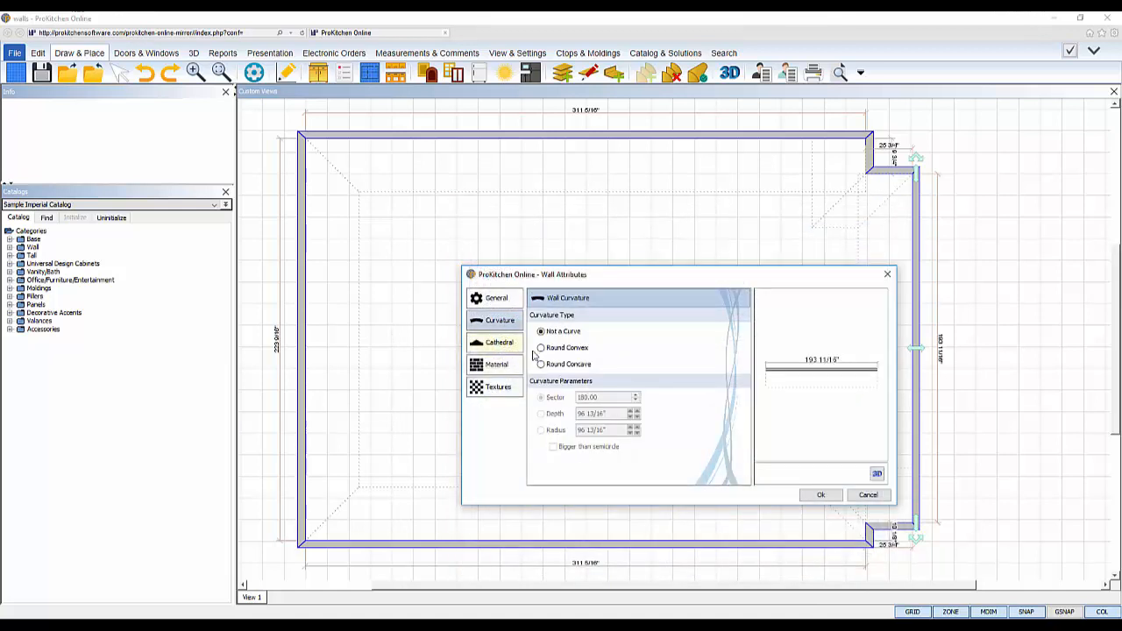
left_click(541, 348)
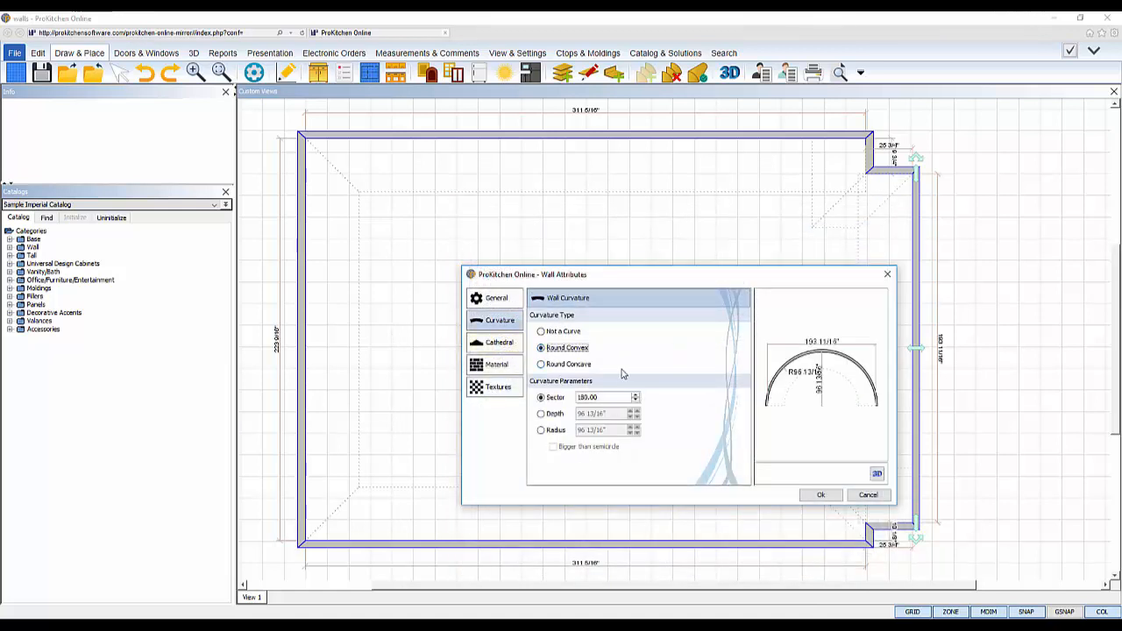
left_click(593, 368)
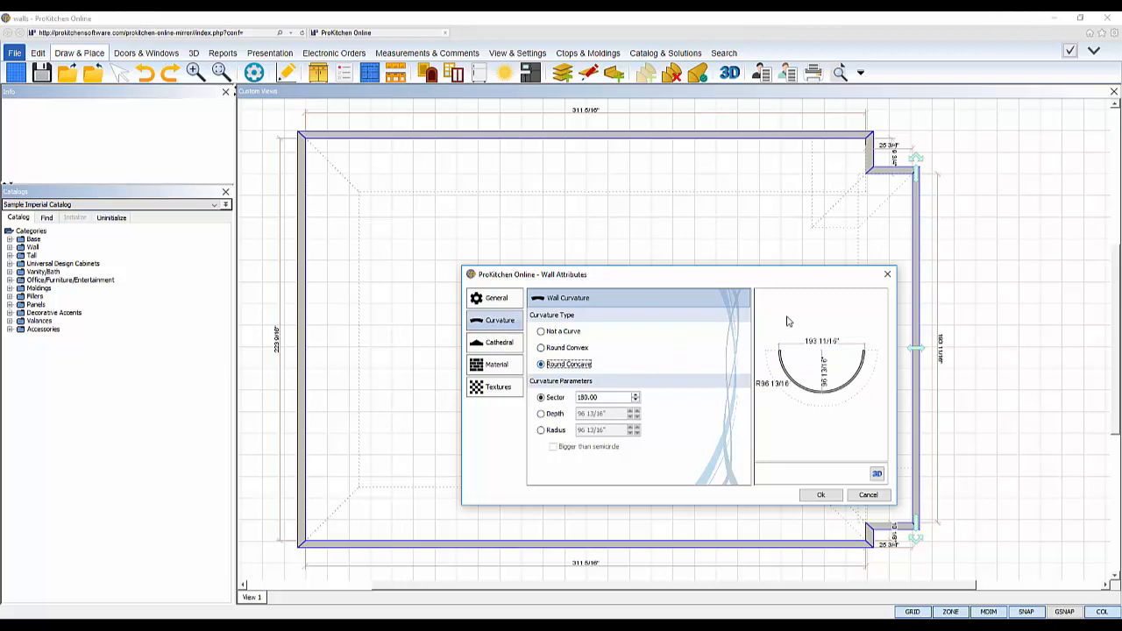
left_click(562, 415)
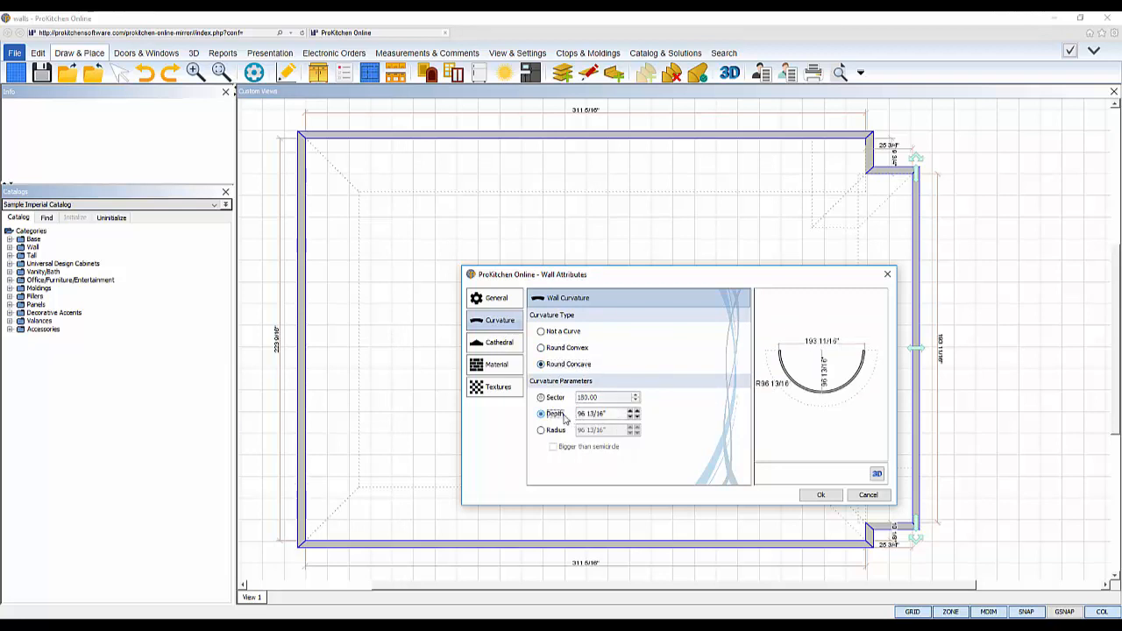
left_click(619, 417)
left_click_drag(574, 416, 570, 415)
type("75")
Define the concave curve by radius as bigger than a semicircle, and rotate the wall's 3D preview both ways
left_click(557, 430)
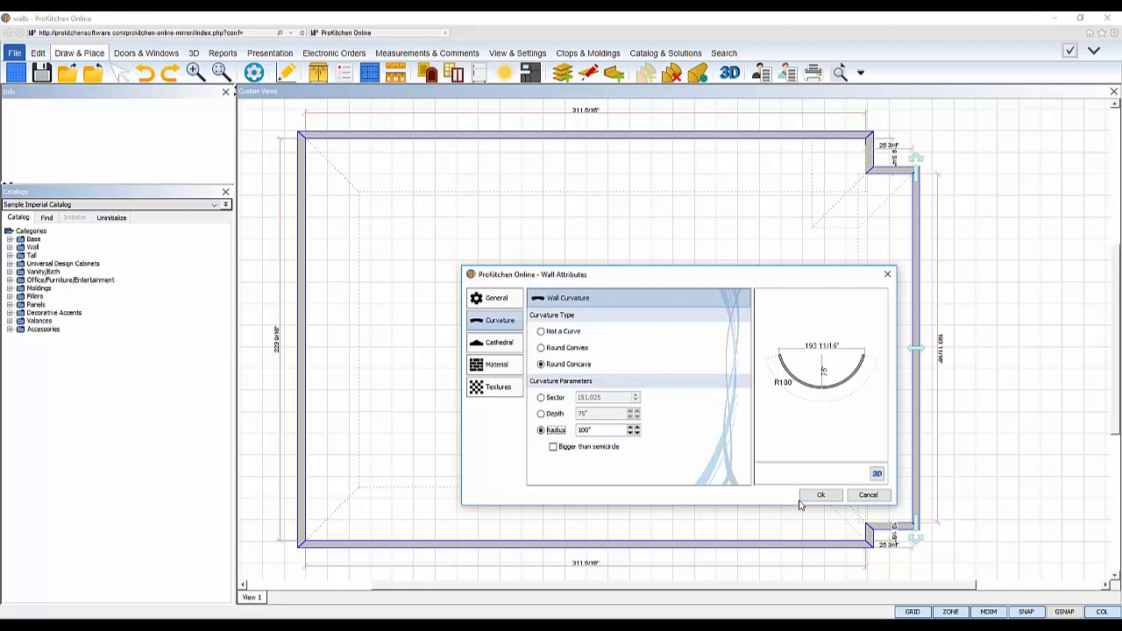
left_click(553, 447)
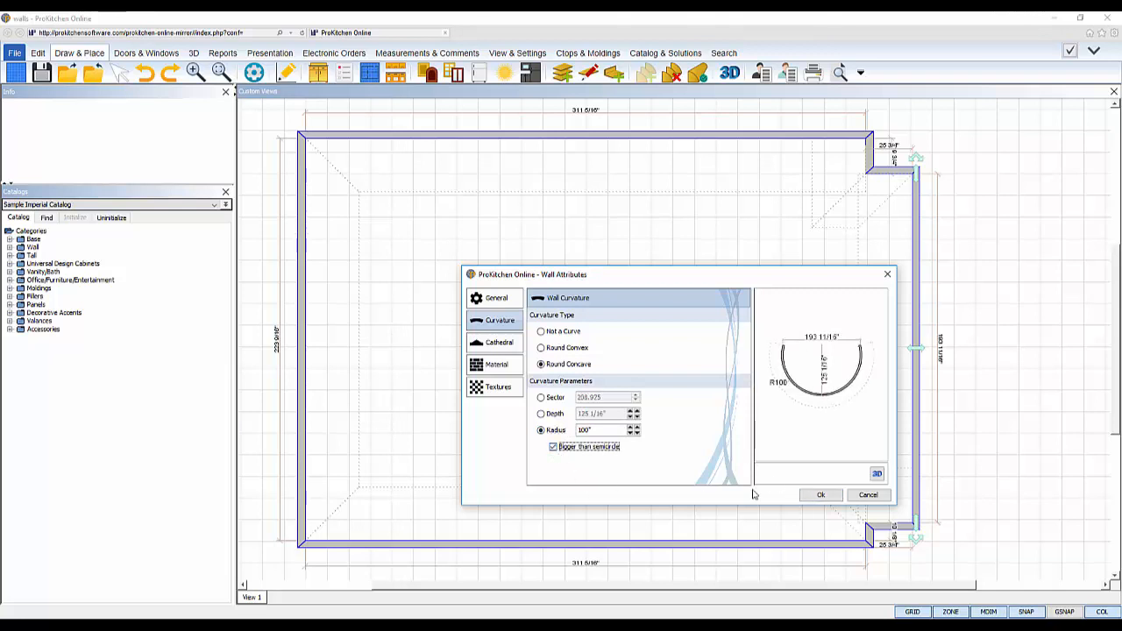
left_click(876, 475)
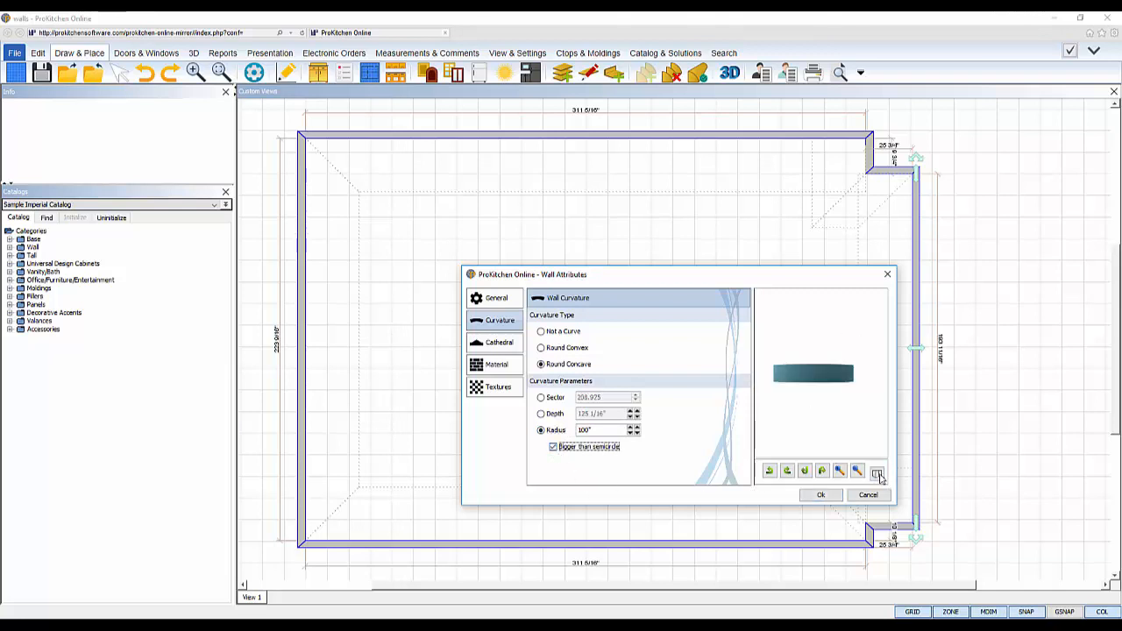
left_click(769, 472)
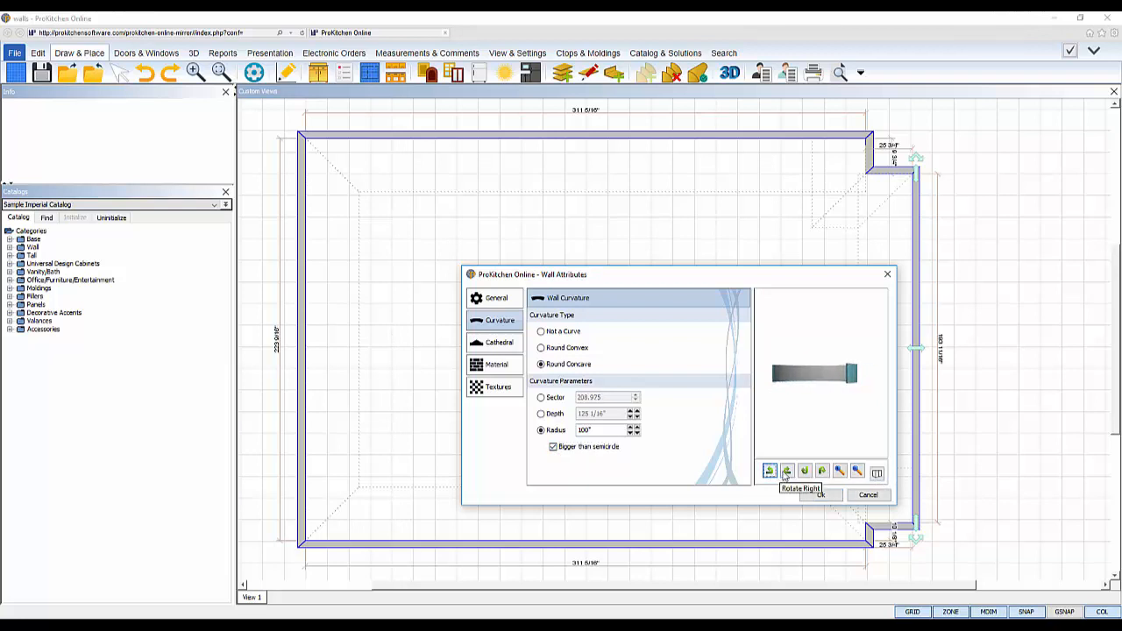
left_click(786, 471)
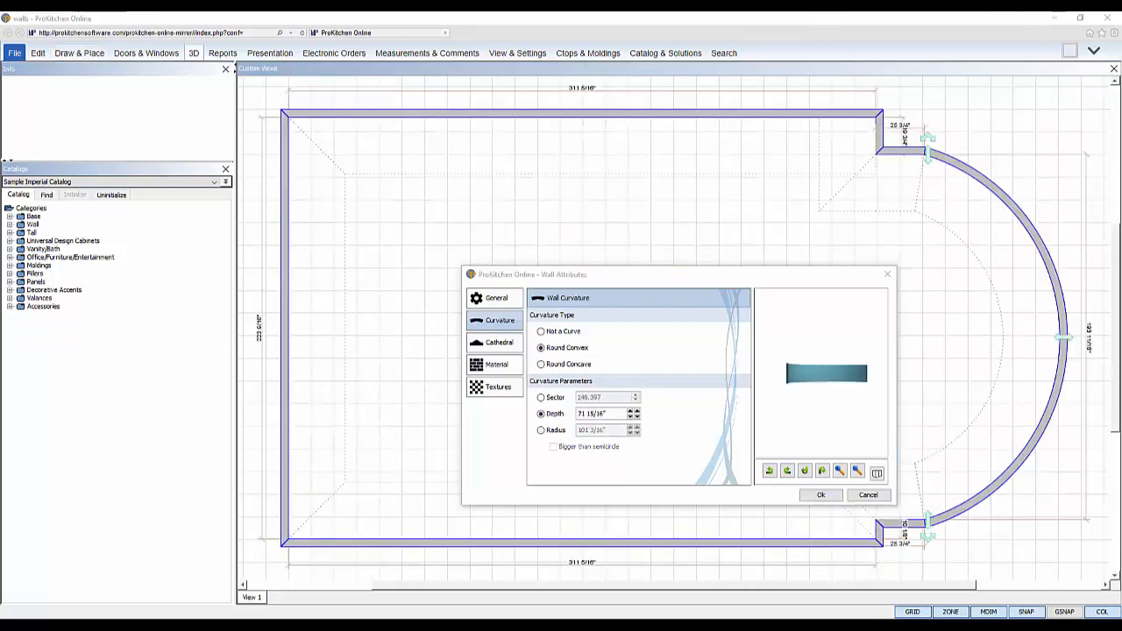
Accept the convex wall's attributes and open the saved 3D view "end"
left_click(816, 496)
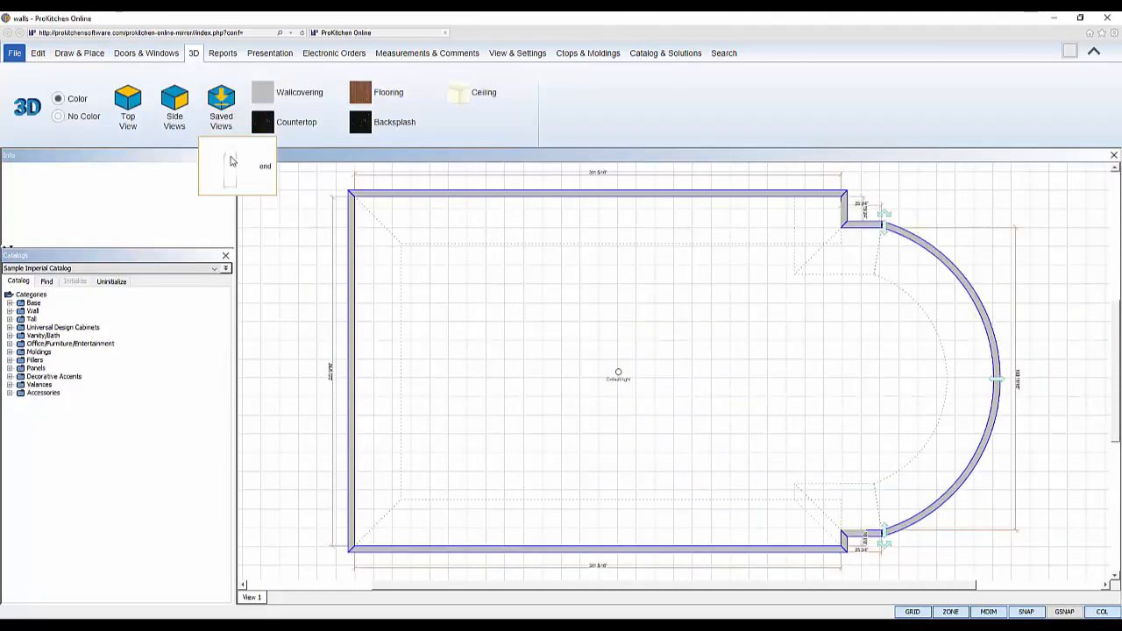
left_click(233, 160)
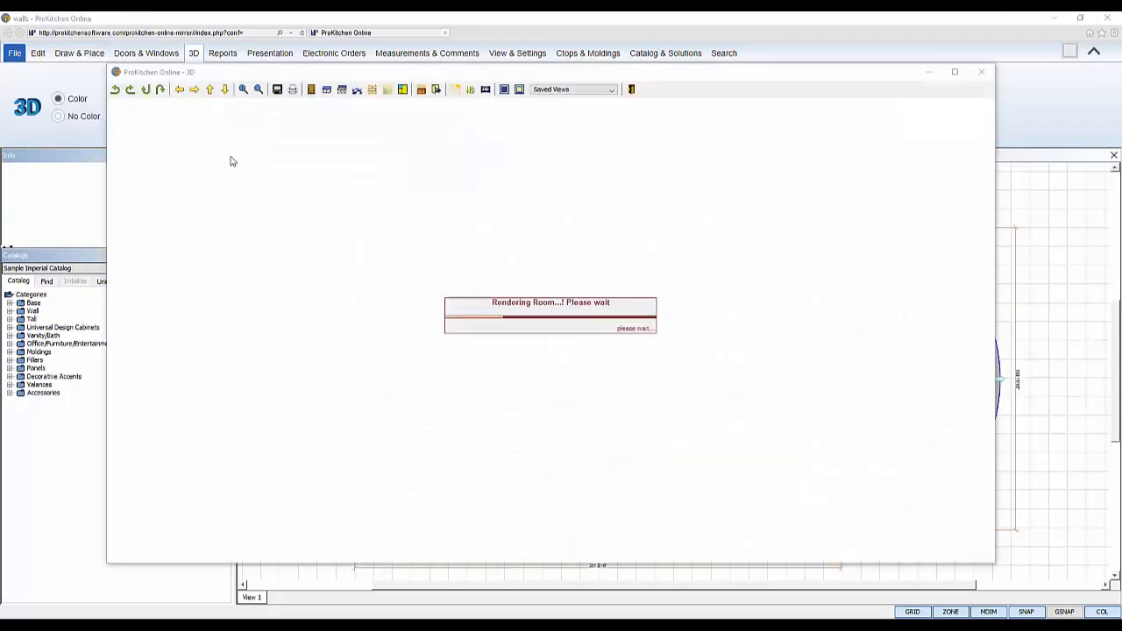